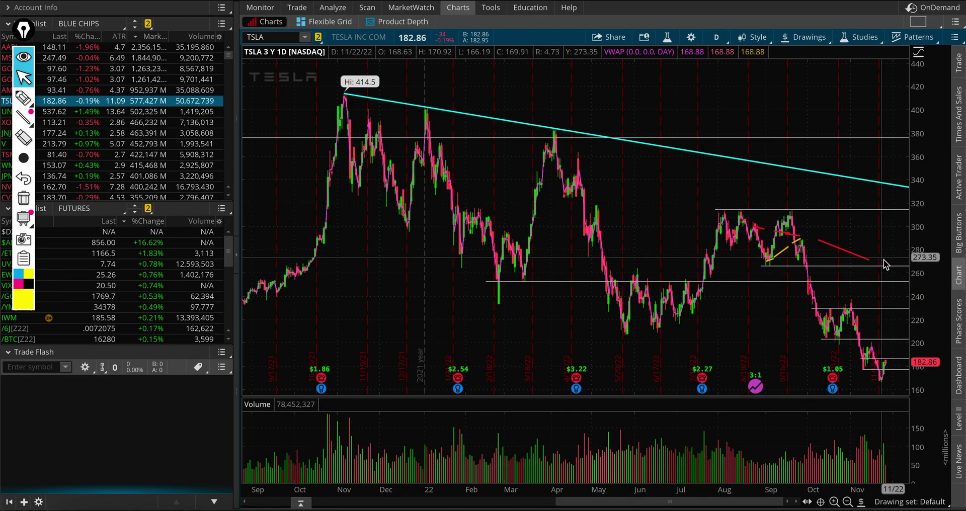
- Mark the falling trend from the 414.5 high with a yellow pen stroke on the three-year TSLA chart, and clear it
left_click(847, 502)
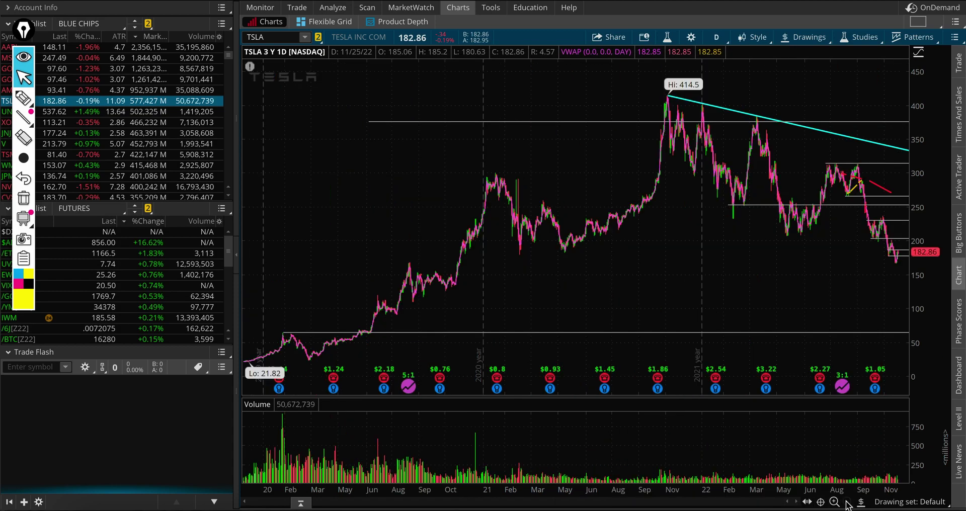
left_click_drag(679, 212, 962, 354)
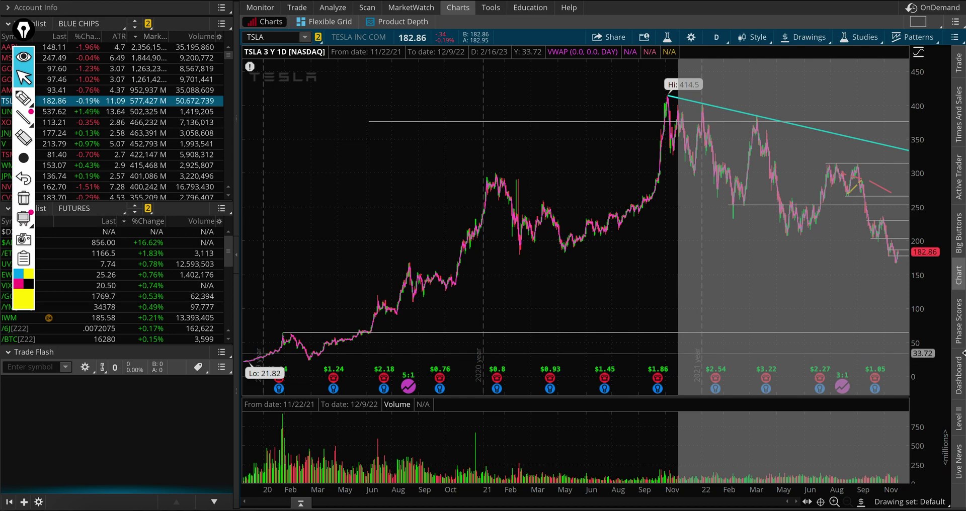
left_click_drag(963, 352, 962, 353)
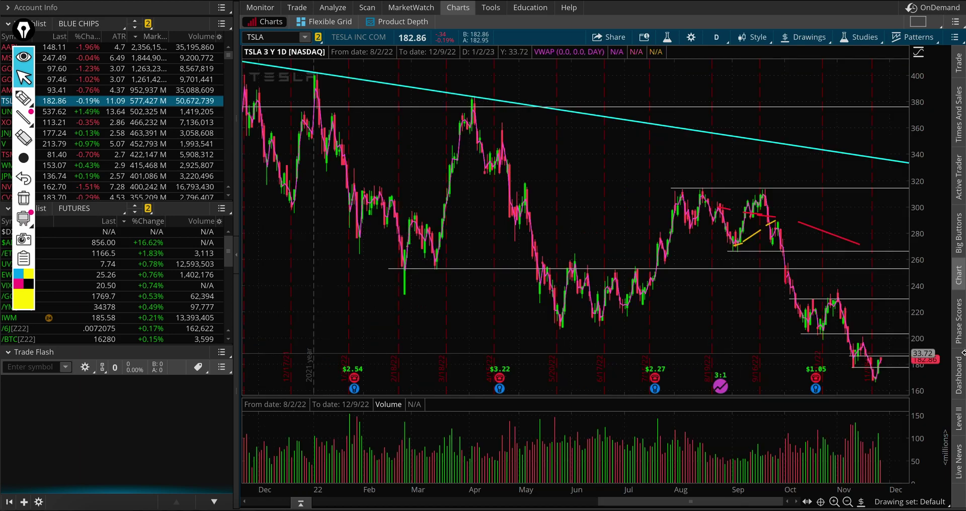
left_click(848, 500)
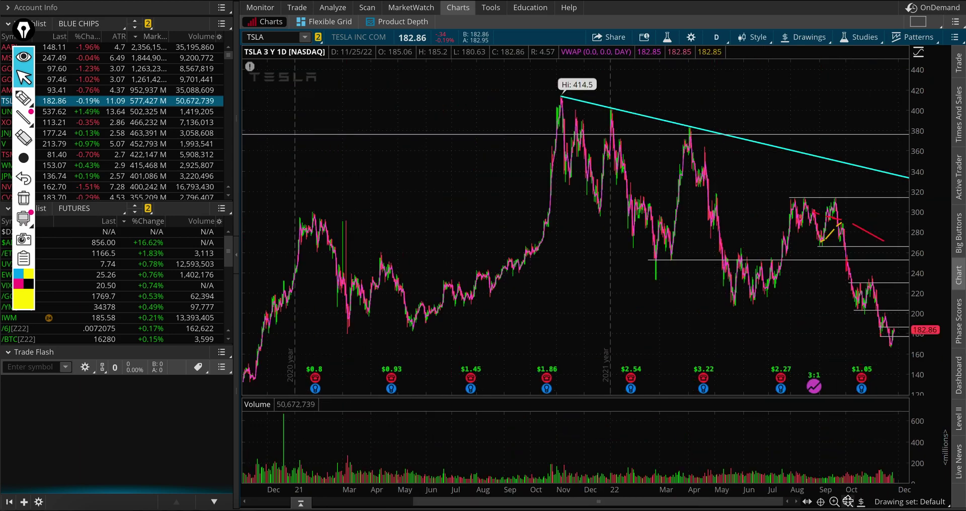
left_click(23, 98)
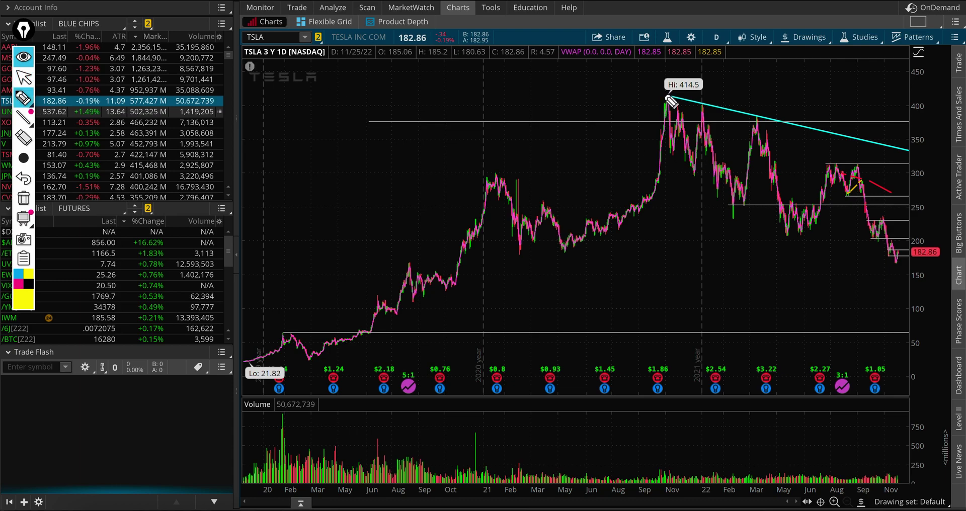
left_click_drag(662, 94, 906, 170)
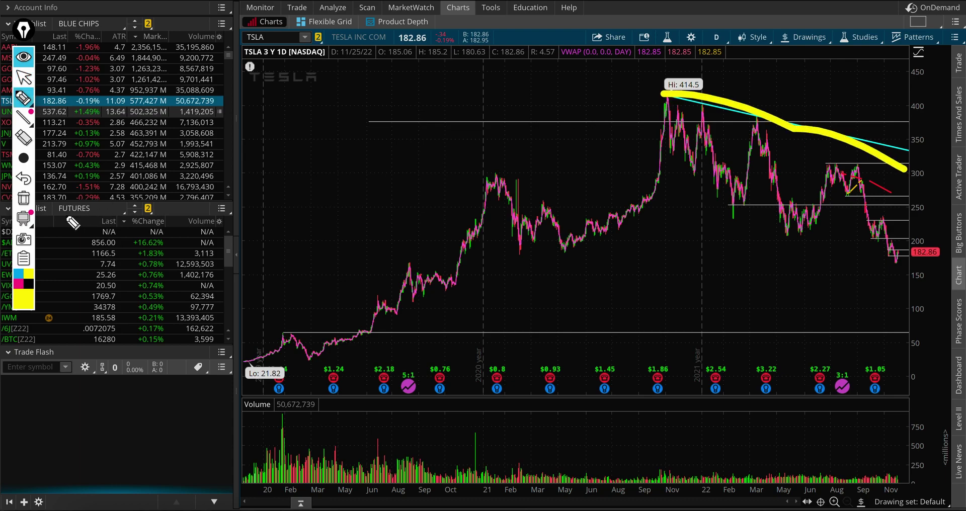
left_click(24, 198)
left_click(23, 77)
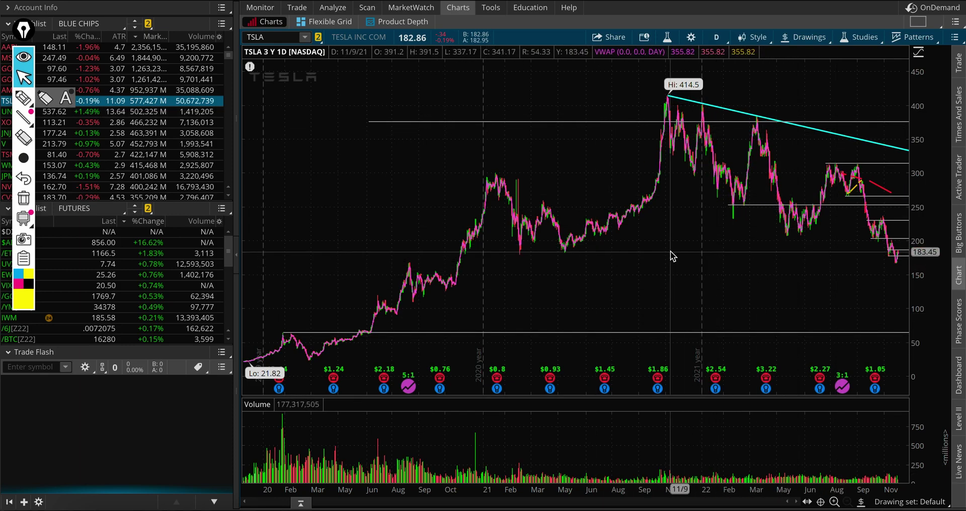
- Mark the price slide from mid-September to late November with a yellow pen stroke on the zoomed-in chart, and clear it
left_click_drag(660, 251, 962, 338)
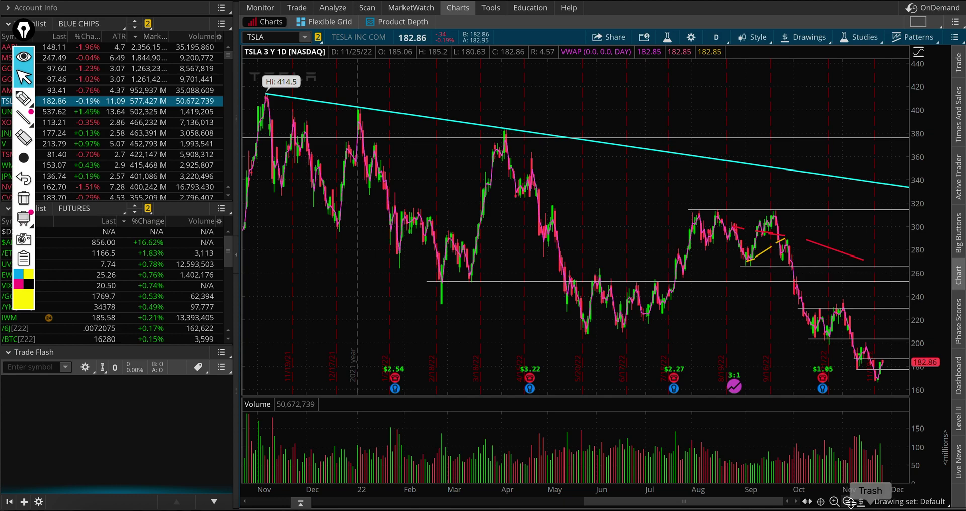
left_click(848, 501)
left_click(847, 501)
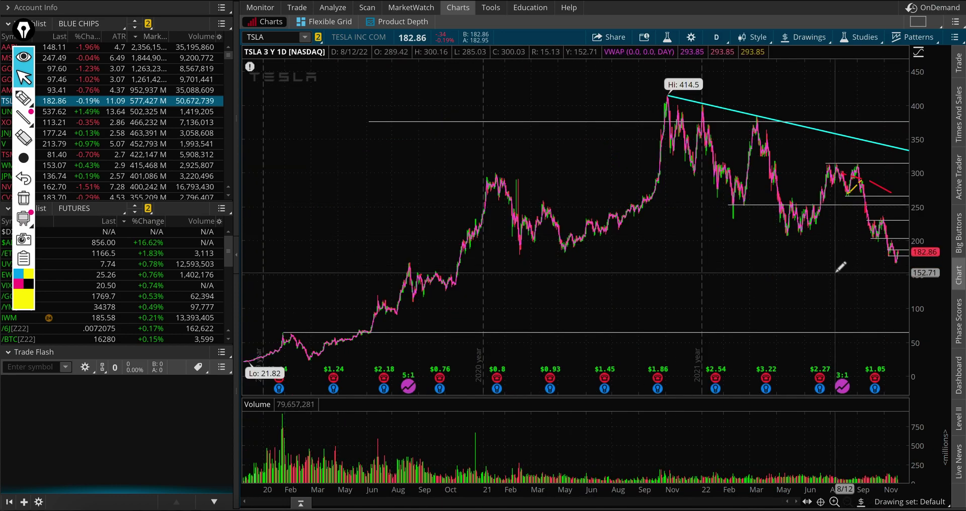
left_click_drag(836, 261, 961, 331)
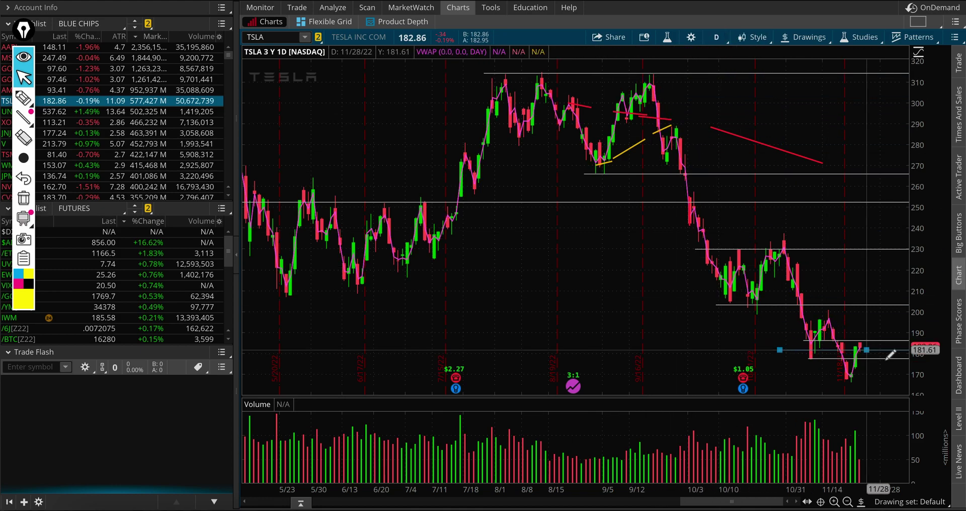
left_click(23, 98)
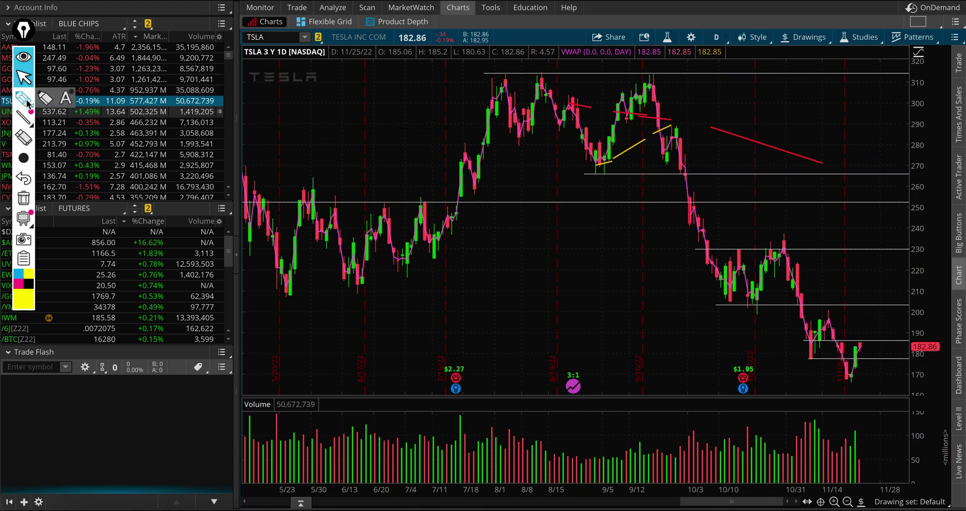
left_click_drag(653, 96, 874, 381)
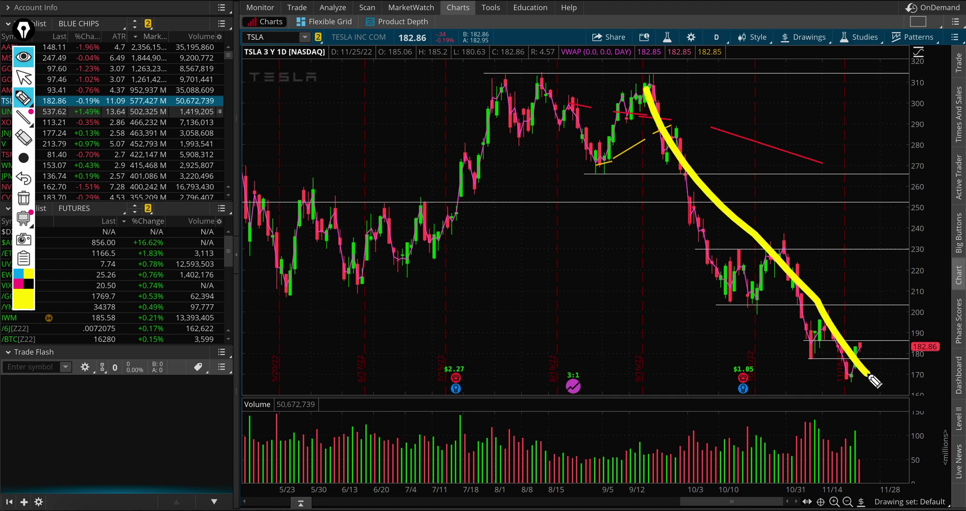
left_click(23, 199)
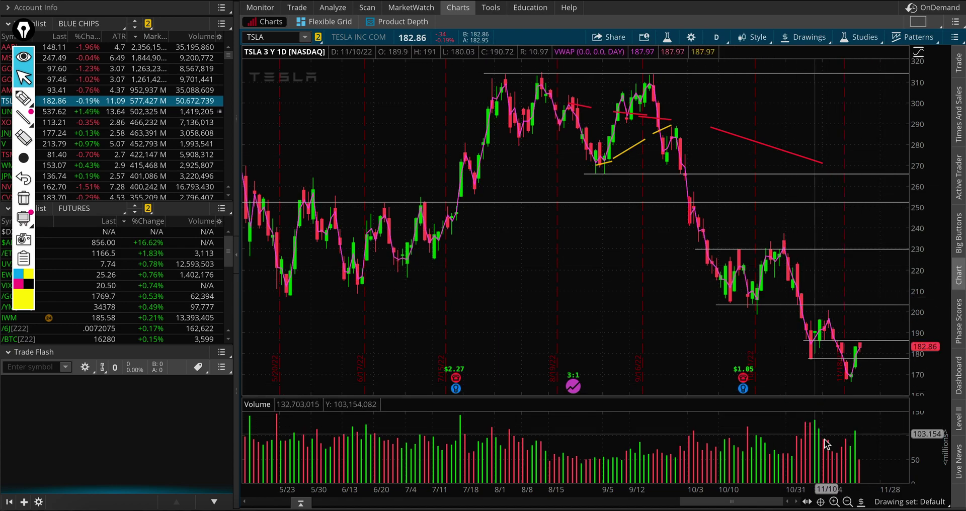
- Load the study set "20, 50, 100, 200 SMA" onto the TSLA daily chart
left_click(847, 502)
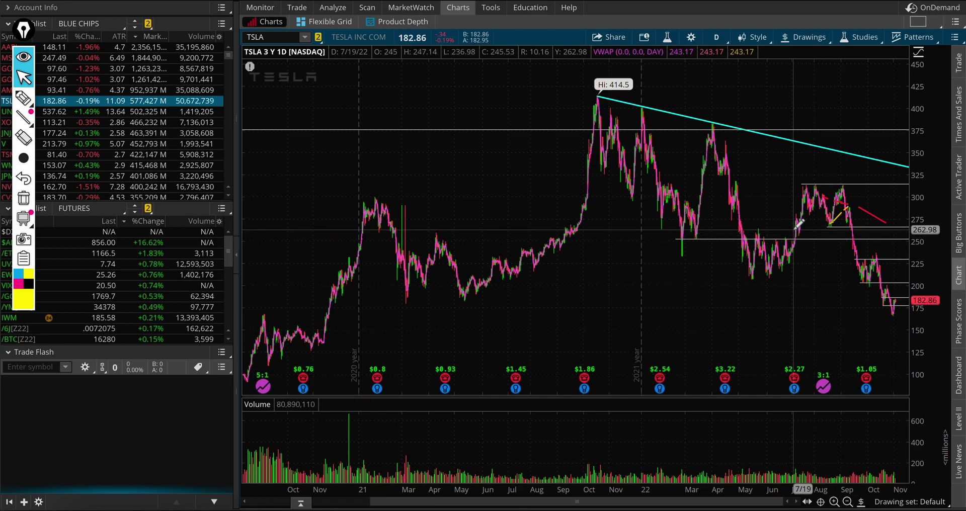
left_click_drag(769, 232, 908, 234)
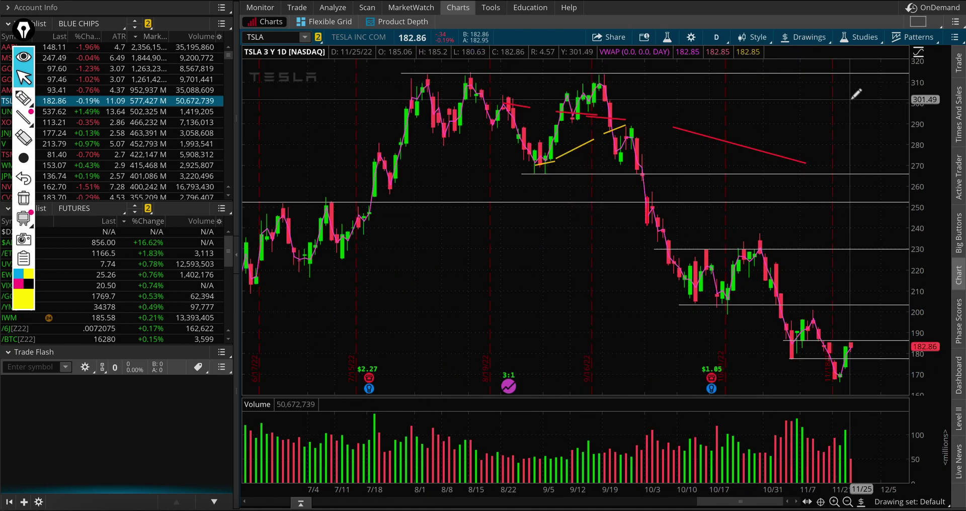
left_click(865, 38)
mouse_move(868, 179)
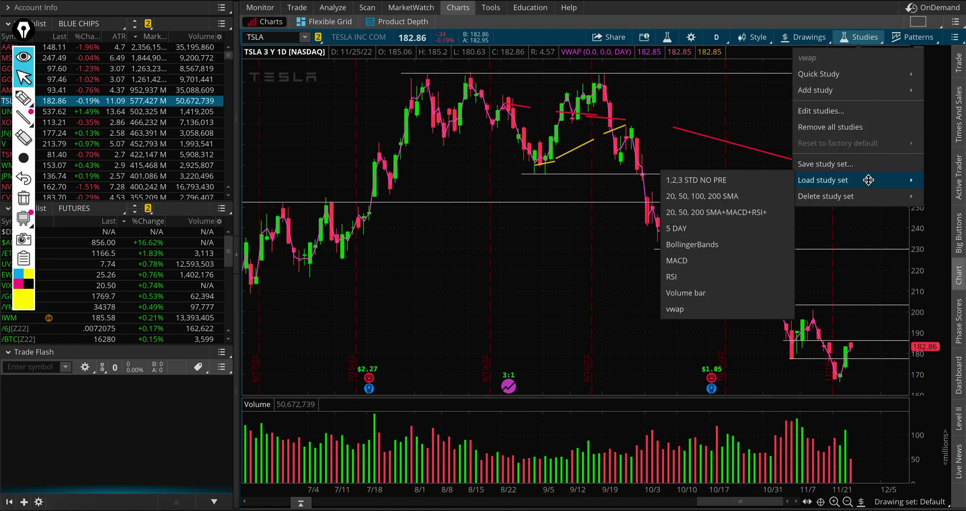
left_click(742, 198)
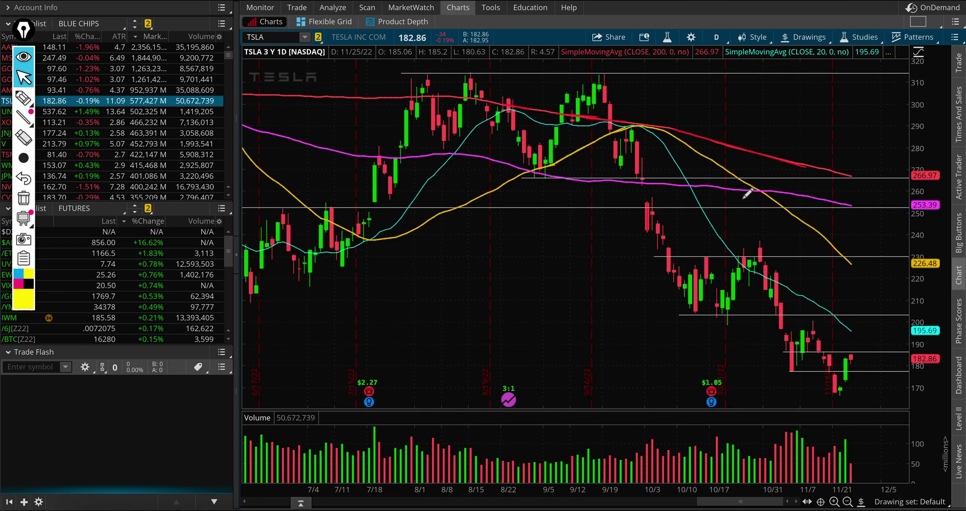
- Trace the yellow moving average from November 2021 to November 2022 with the yellow pen
left_click(848, 502)
left_click(848, 501)
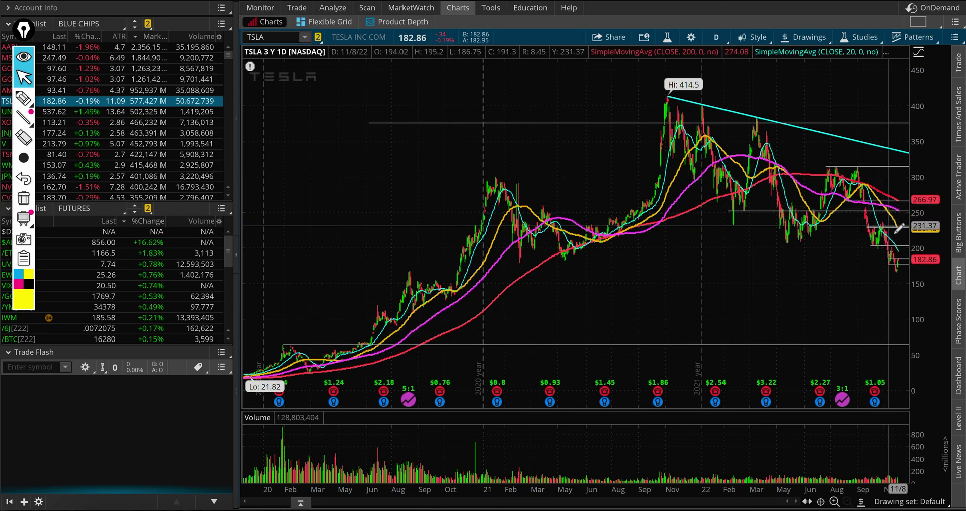
left_click_drag(646, 244, 961, 346)
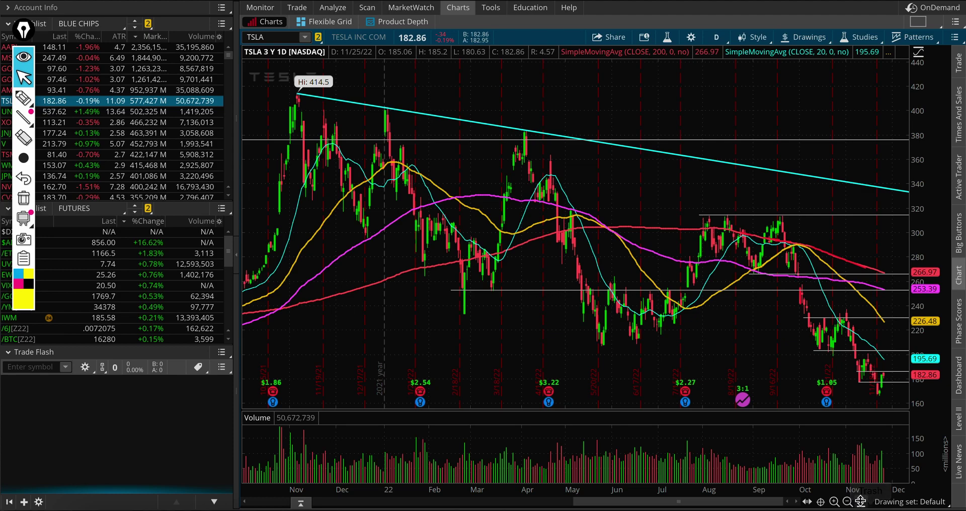
left_click(23, 98)
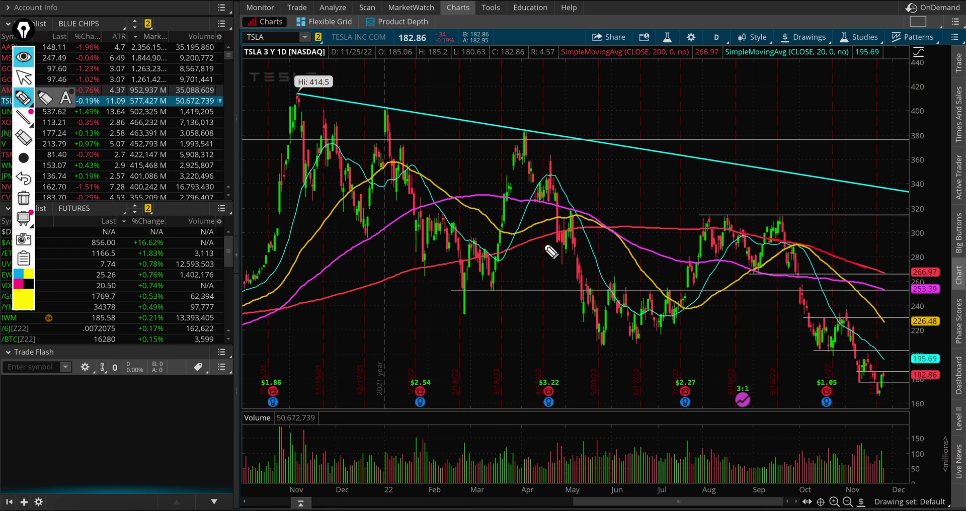
mouse_move(297, 249)
left_mouse_down()
mouse_move(388, 163)
mouse_move(452, 211)
mouse_move(513, 227)
mouse_move(596, 229)
mouse_move(690, 313)
mouse_move(803, 251)
mouse_move(880, 317)
left_mouse_up()
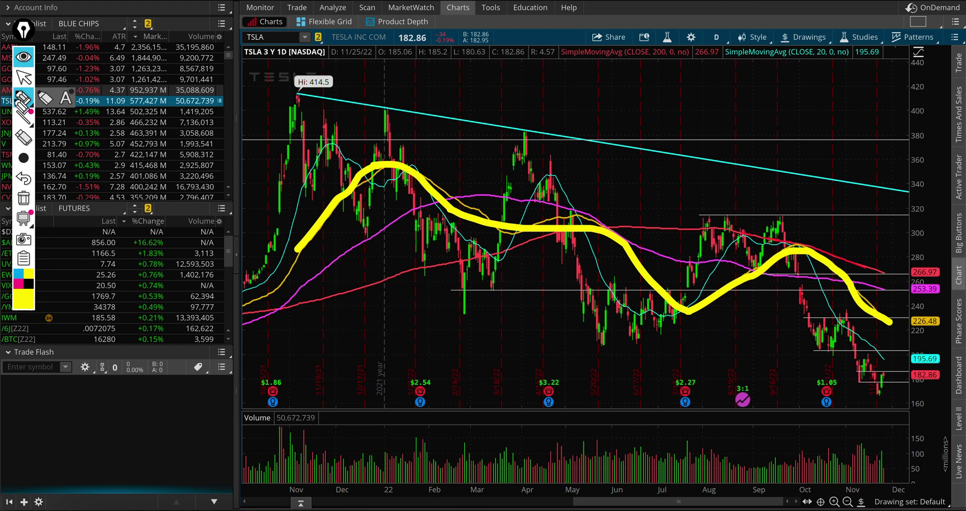
left_click(24, 77)
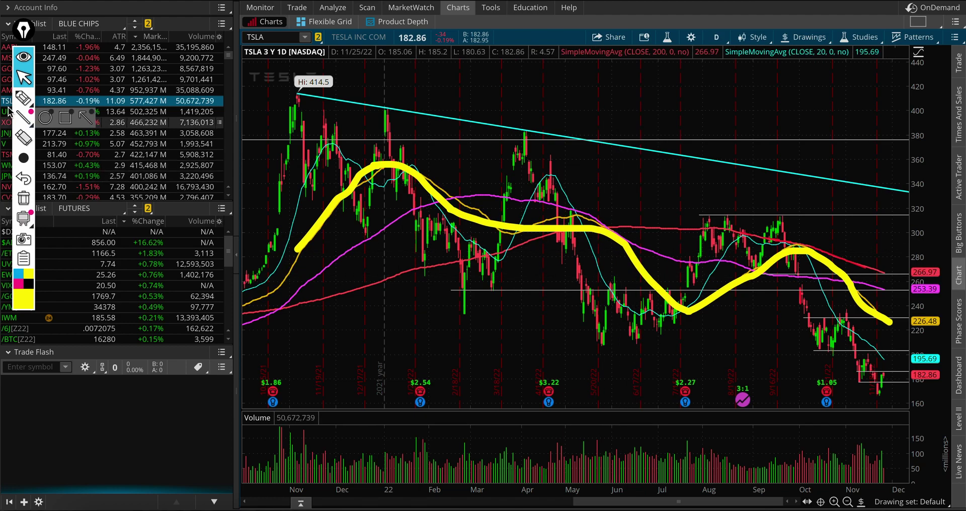
left_click(23, 98)
left_click_drag(564, 276, 568, 335)
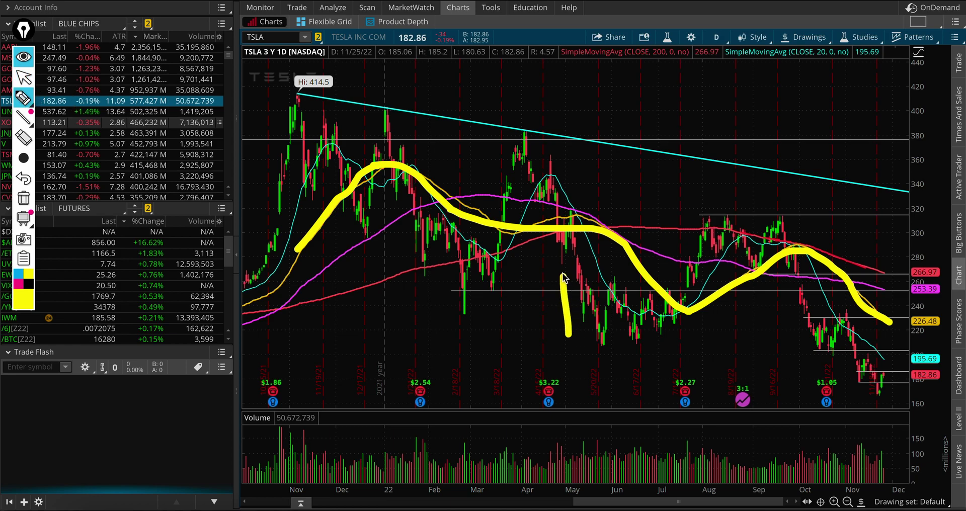
mouse_move(562, 274)
left_mouse_down()
mouse_move(695, 281)
mouse_move(707, 336)
left_mouse_up()
left_click_drag(569, 345, 704, 345)
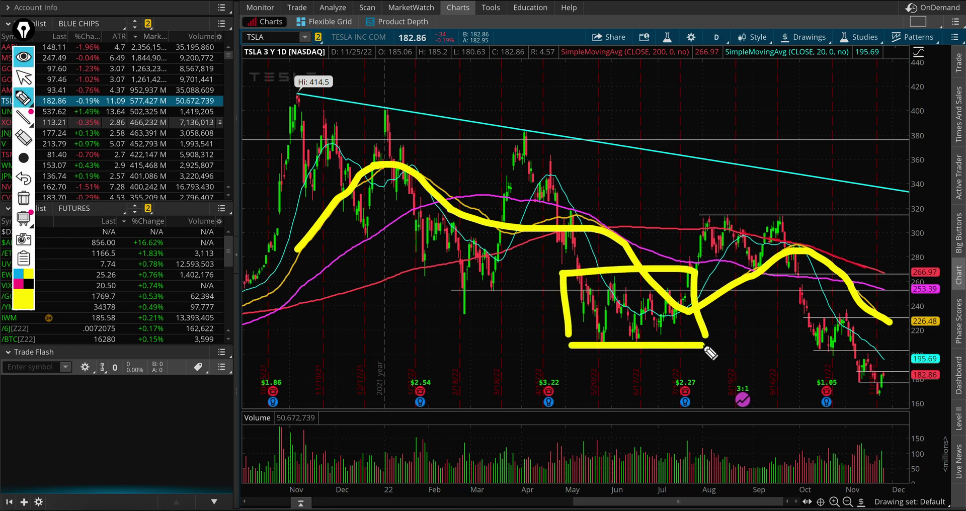
left_click(24, 179)
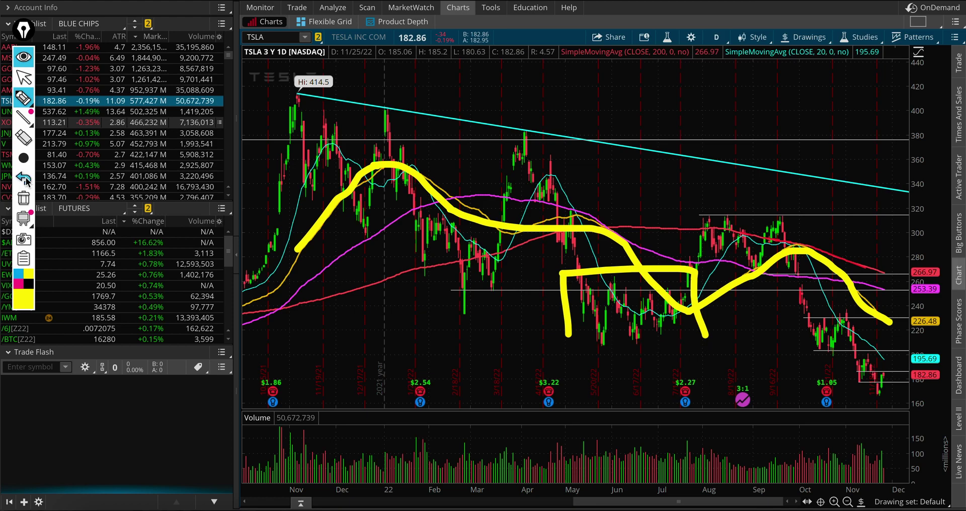
left_click(25, 179)
left_click(24, 179)
- Sketch the May to July price swings and the following rise to the August high in yellow, and clear all markup
mouse_move(579, 297)
left_mouse_down()
mouse_move(600, 329)
mouse_move(685, 304)
left_mouse_up()
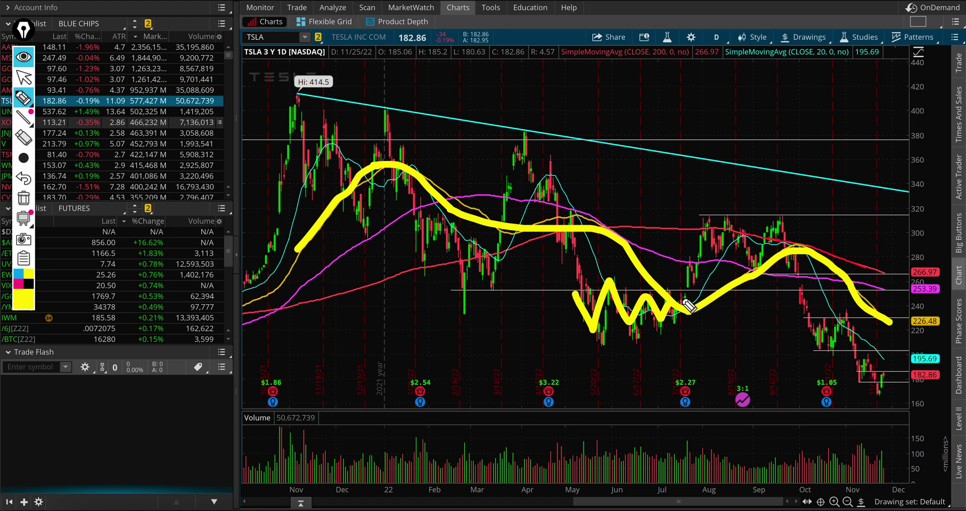
mouse_move(688, 306)
left_mouse_down()
mouse_move(696, 294)
mouse_move(679, 304)
mouse_move(723, 226)
left_mouse_up()
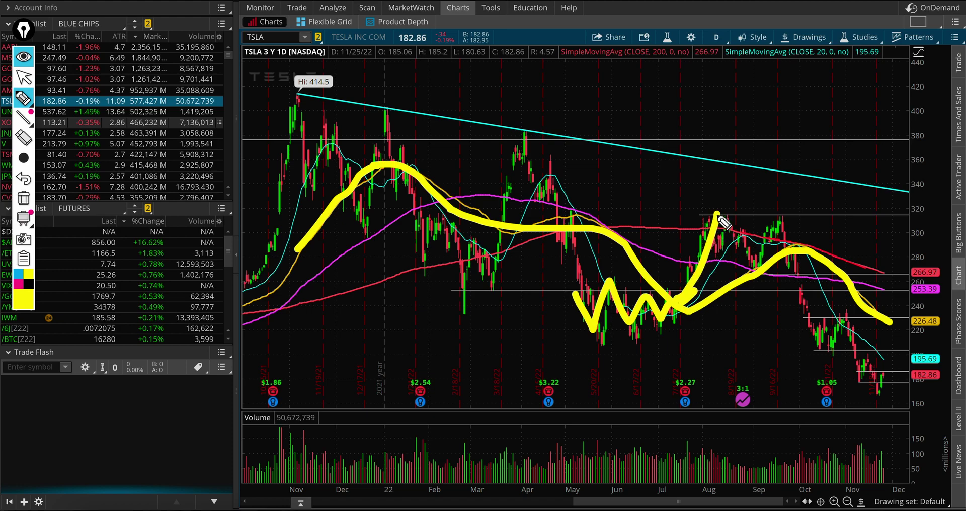
left_click(24, 198)
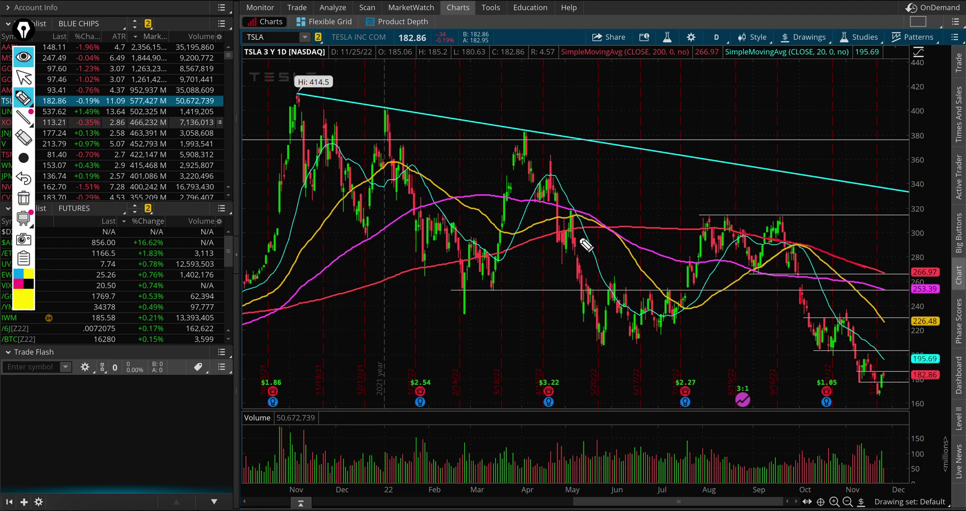
- Change the pen colour to pink, trace the red 200-period moving average, and clear the stroke
left_click(21, 285)
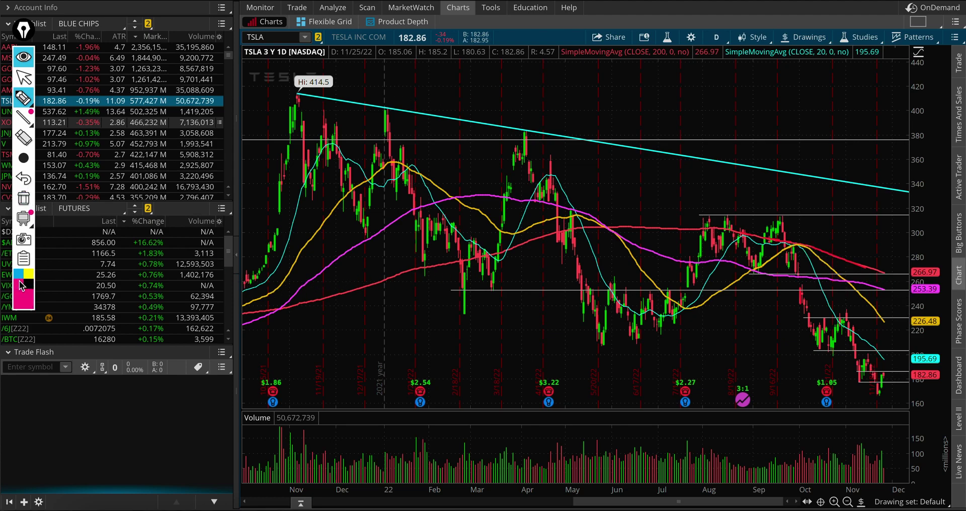
mouse_move(320, 301)
left_mouse_down()
mouse_move(672, 220)
mouse_move(778, 236)
mouse_move(905, 275)
left_mouse_up()
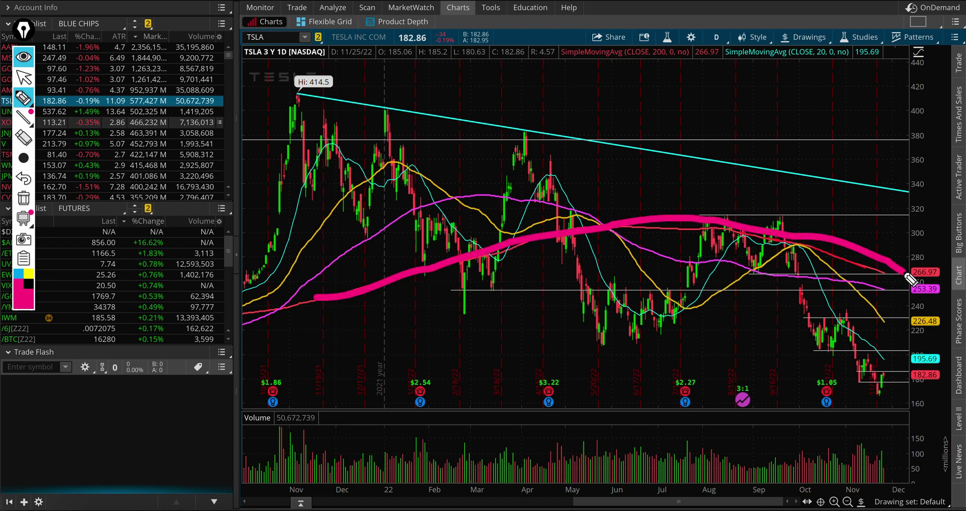
left_click(24, 197)
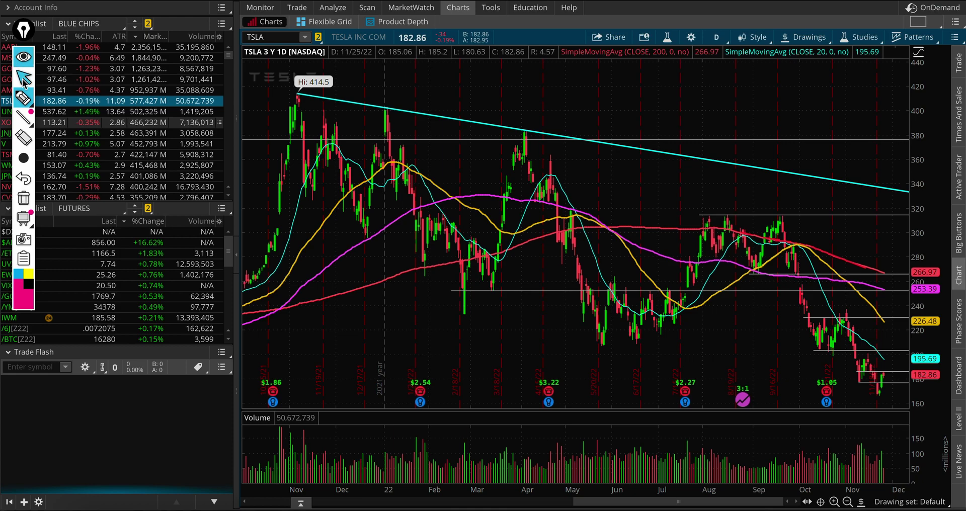
left_click(24, 78)
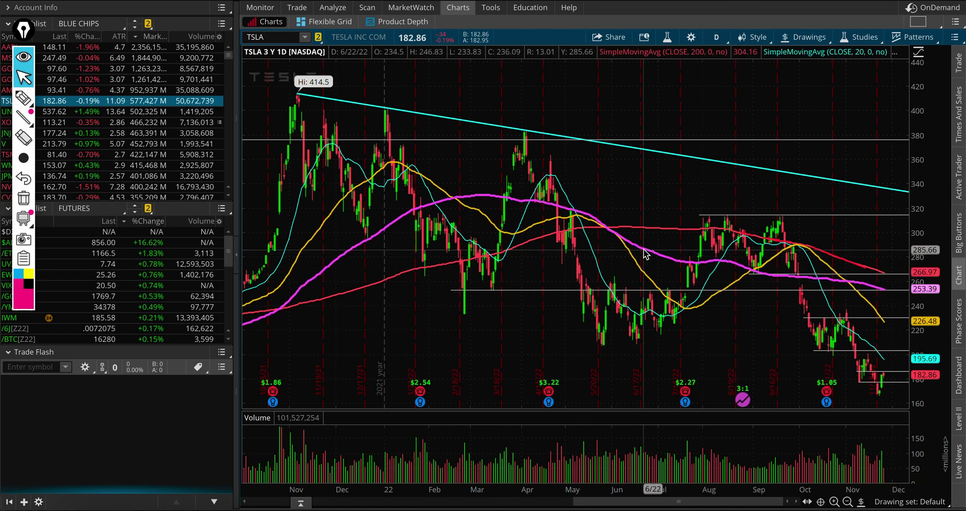
- Mark in pink the price level just above 200 and a rise from the latest candle up to it, and clear the markup
left_click_drag(646, 254, 901, 281)
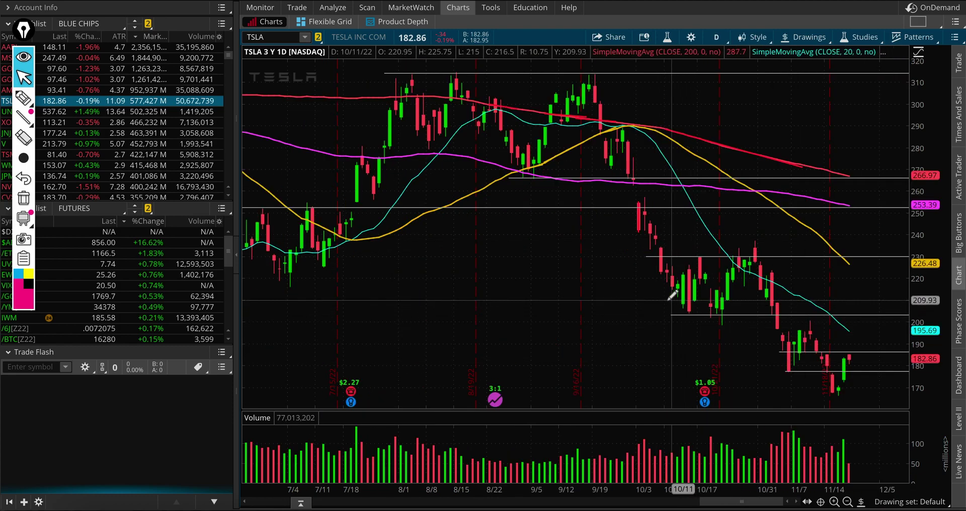
mouse_move(557, 274)
left_mouse_down()
mouse_move(875, 377)
mouse_move(962, 418)
left_mouse_up()
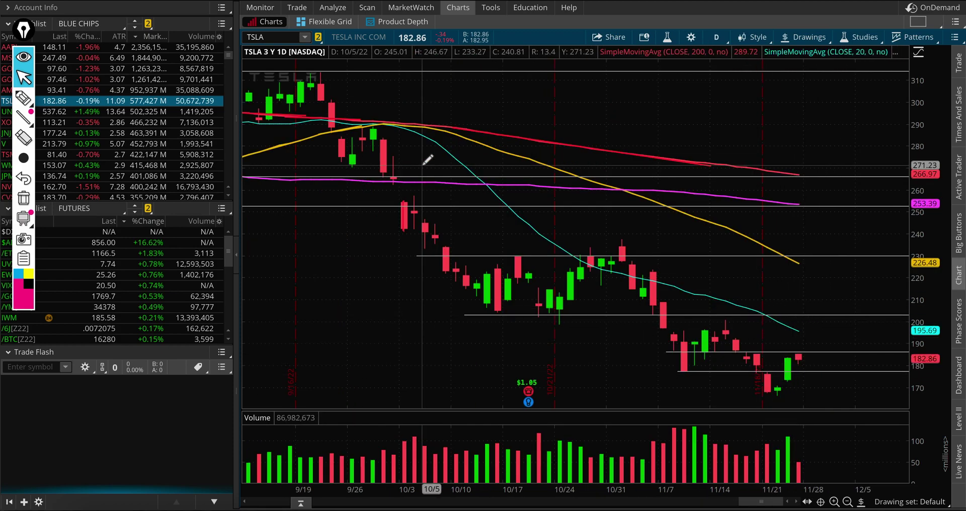
left_click(23, 98)
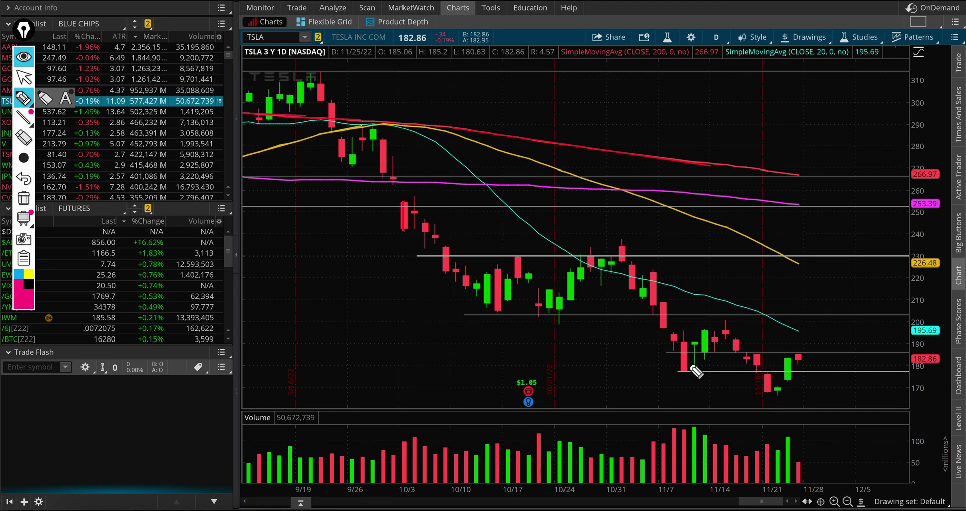
left_click(23, 78)
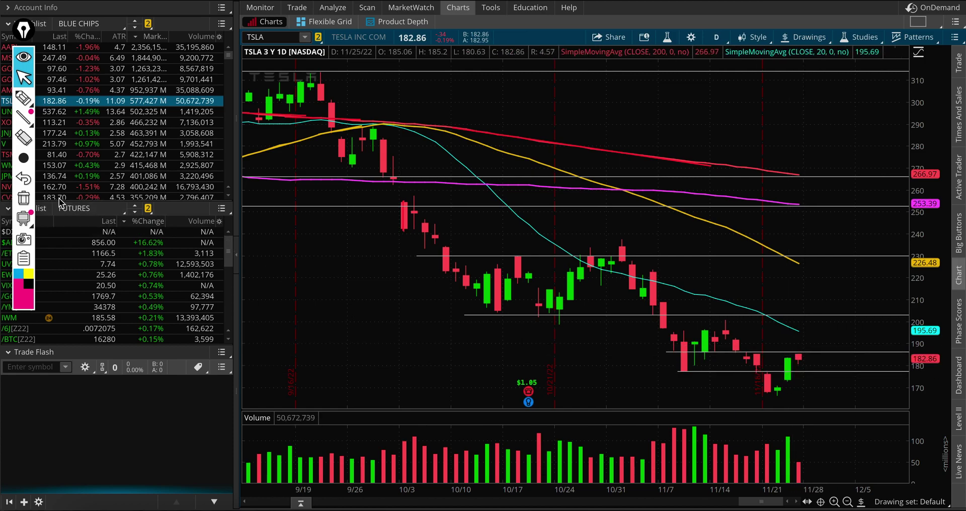
left_click(23, 98)
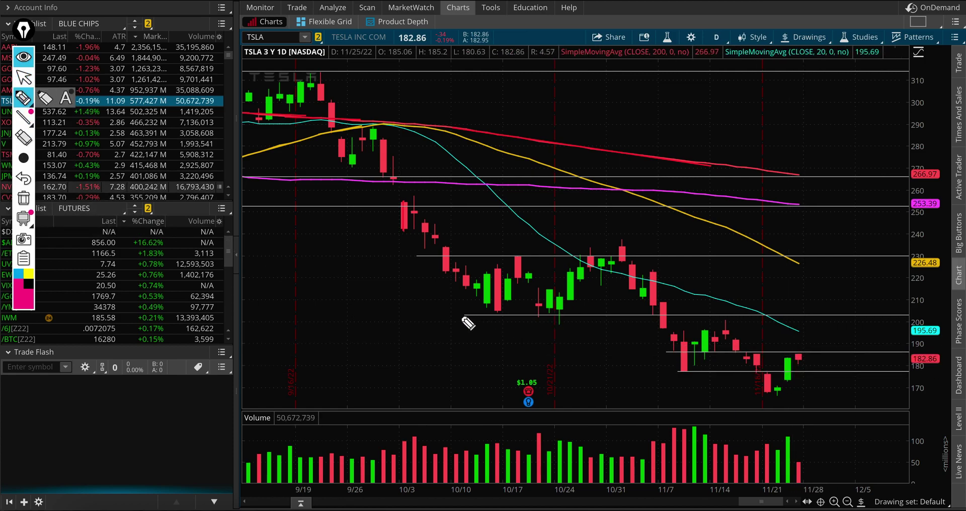
left_click_drag(461, 315, 903, 308)
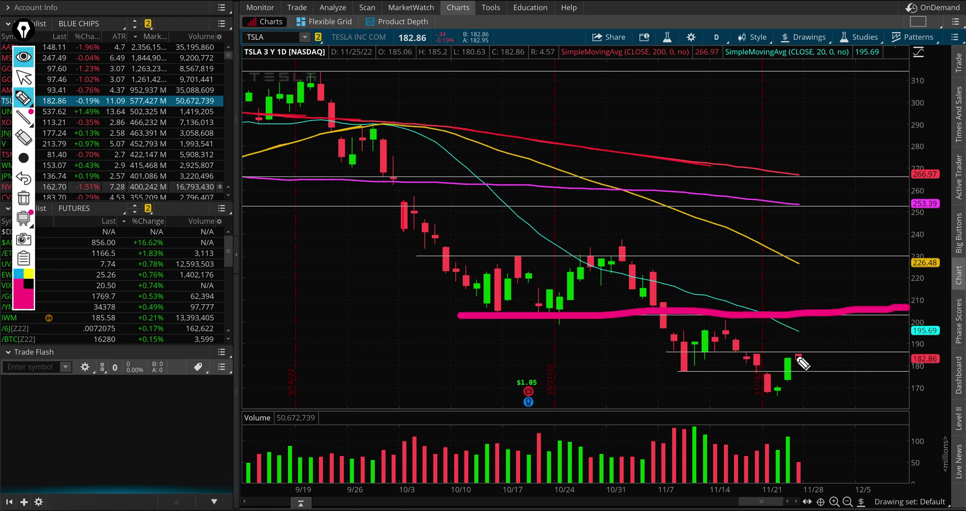
left_click_drag(798, 357, 830, 315)
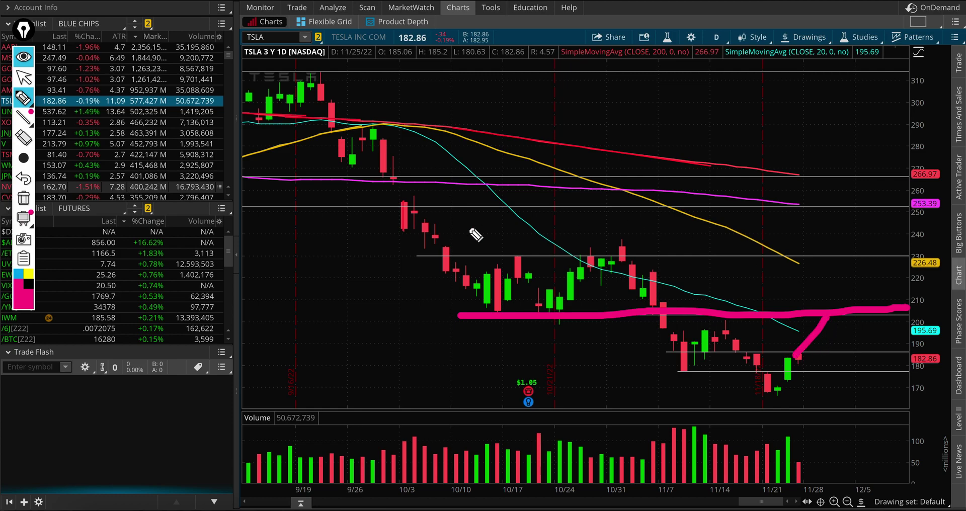
left_click(23, 198)
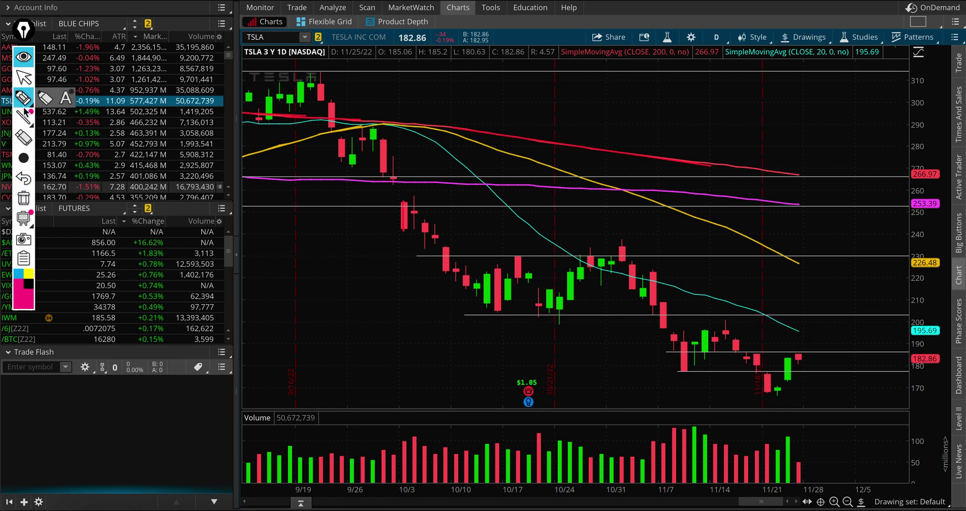
- Switch the pen to yellow, extend the yellow moving average downward, sketch price swings beneath it from the November low, and clear the markup
left_click(29, 273)
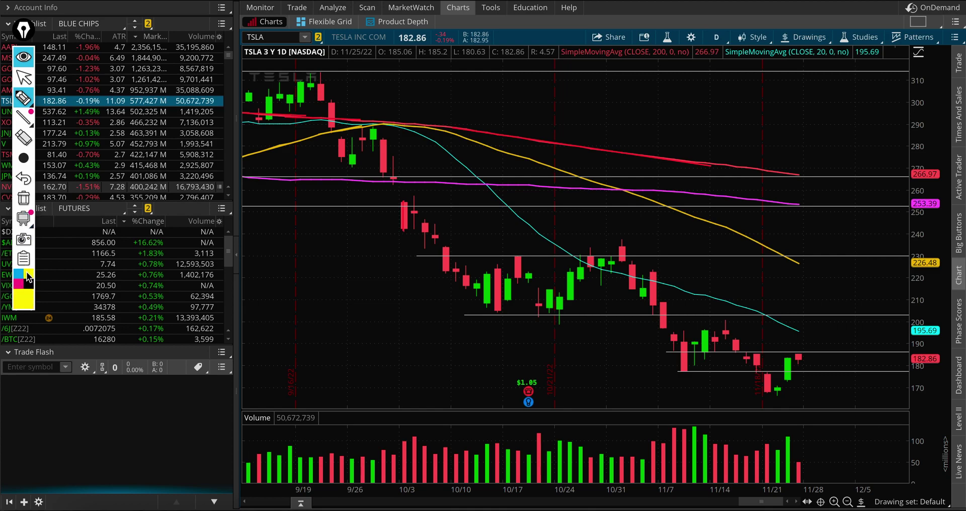
left_click_drag(760, 241, 865, 296)
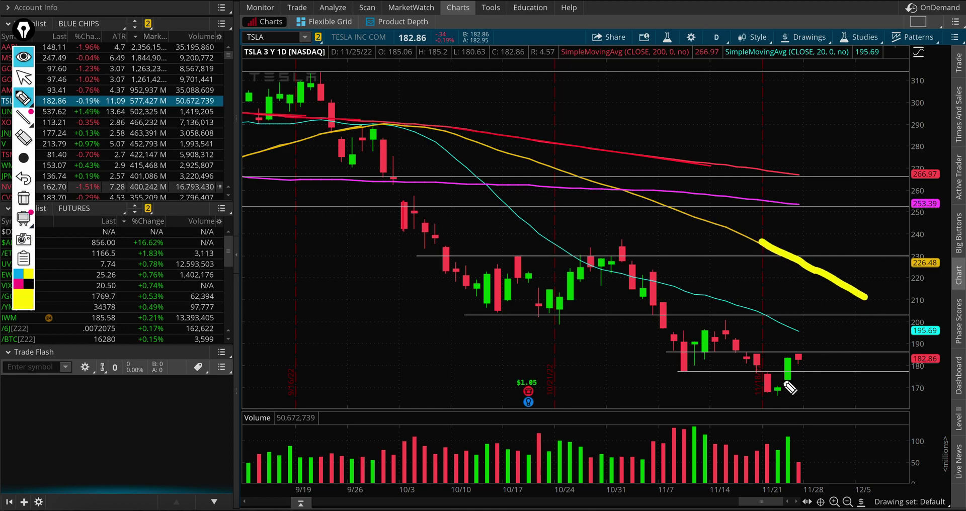
mouse_move(782, 380)
left_mouse_down()
mouse_move(826, 322)
mouse_move(852, 374)
mouse_move(876, 328)
mouse_move(892, 364)
mouse_move(901, 322)
left_mouse_up()
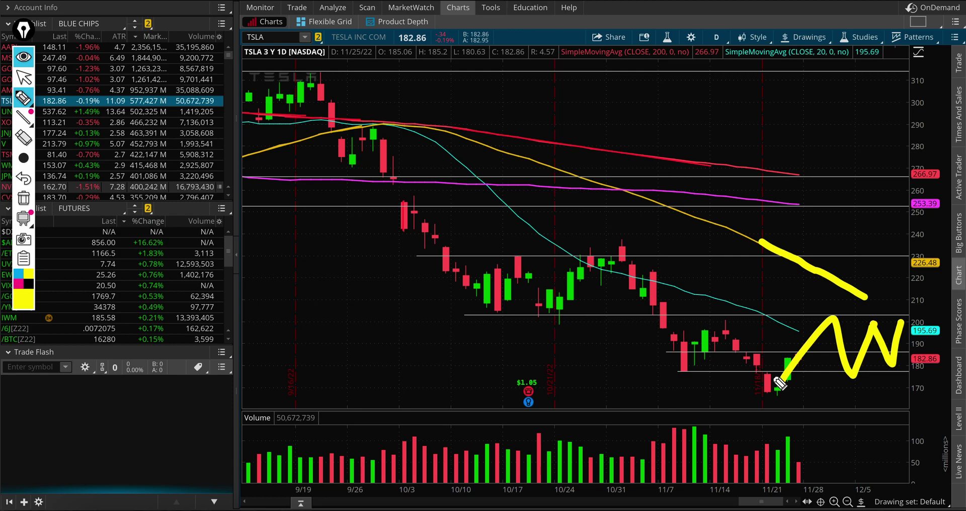
left_click(24, 198)
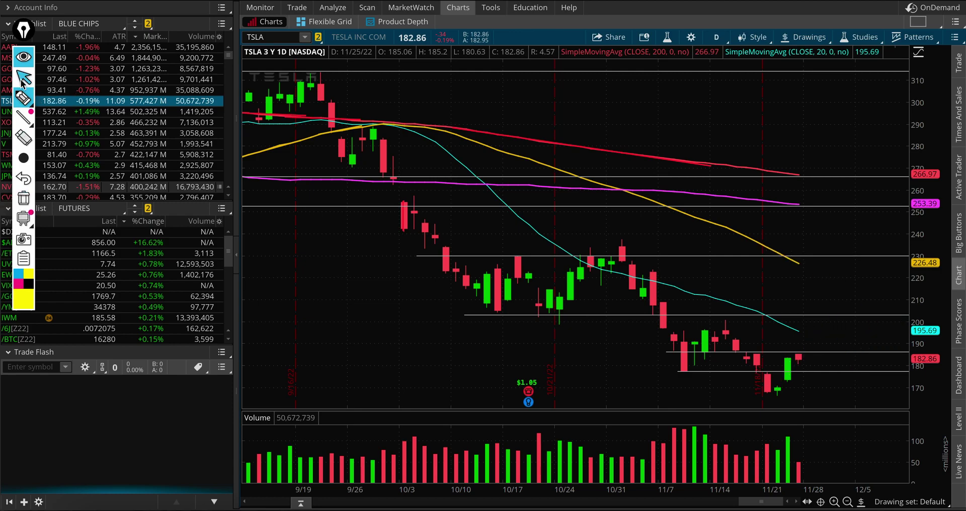
left_click(23, 79)
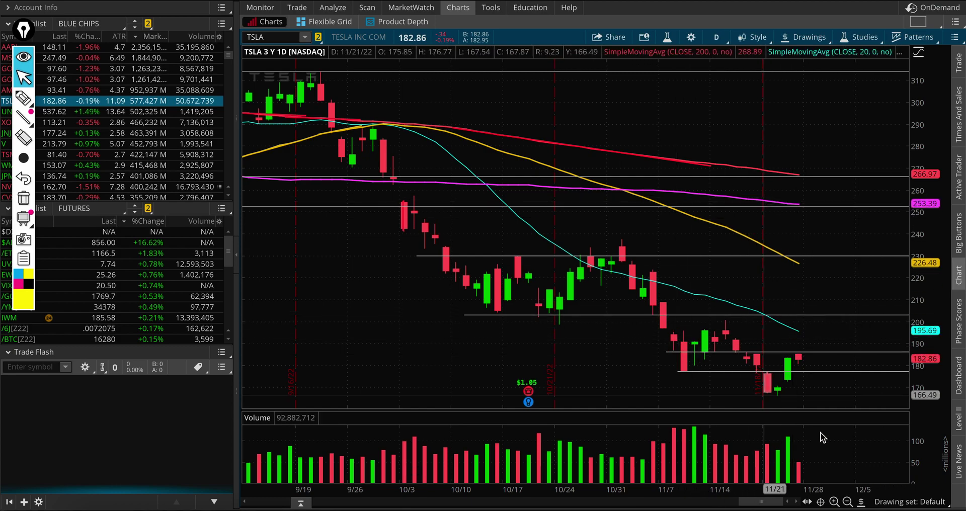
- Add a horizontal price level at $166.19 from the November 2022 low
left_click(848, 502)
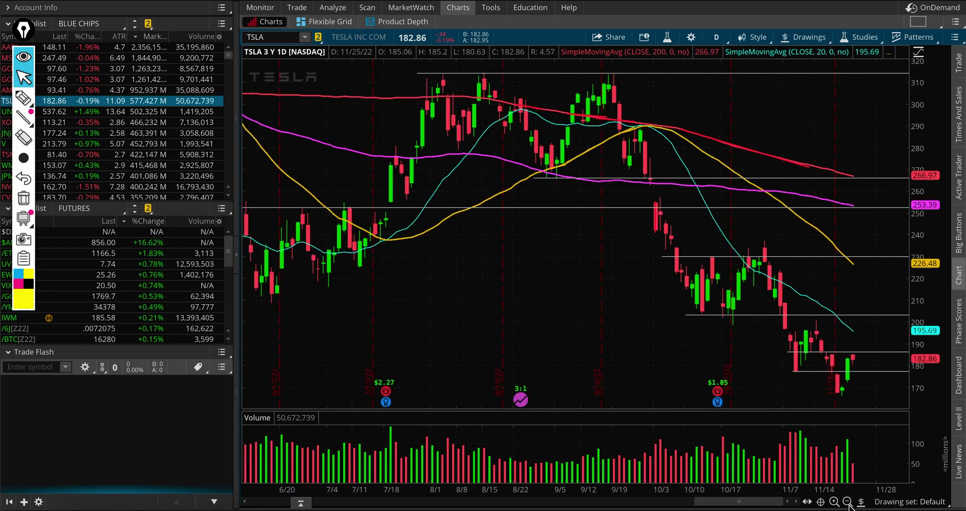
left_click(847, 502)
left_click(848, 502)
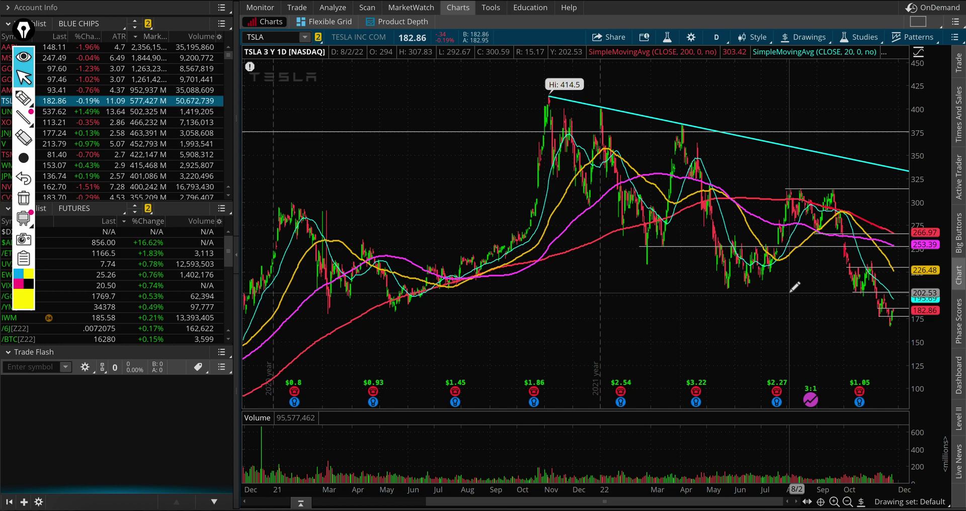
left_click_drag(705, 322, 962, 336)
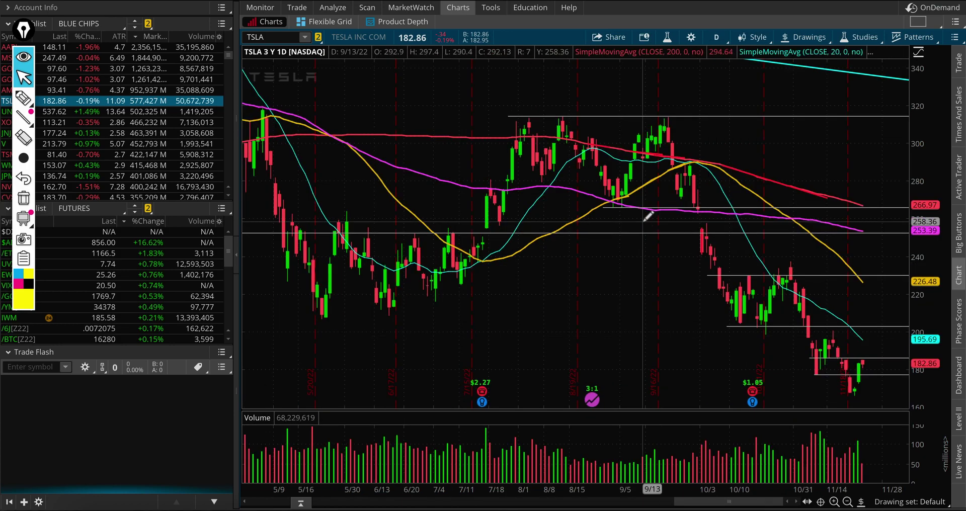
left_click(848, 501)
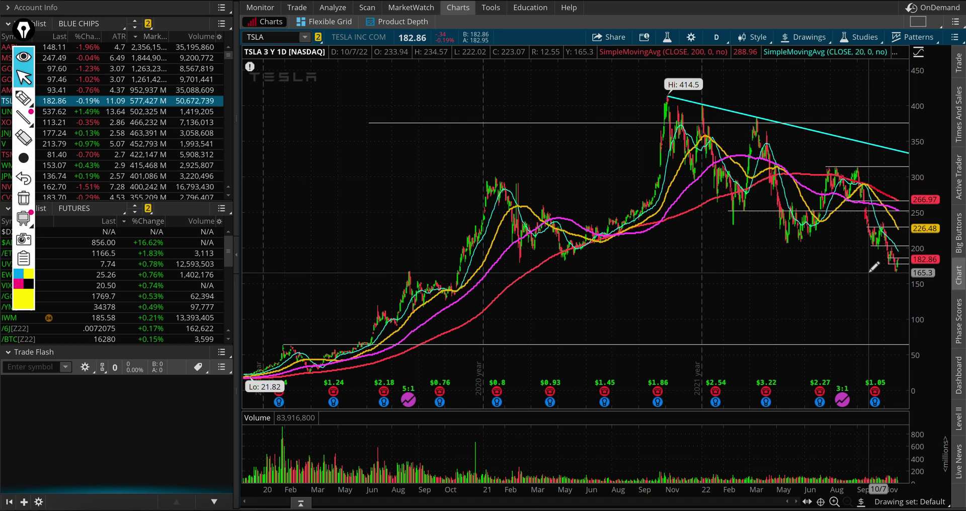
left_click_drag(874, 267, 905, 268)
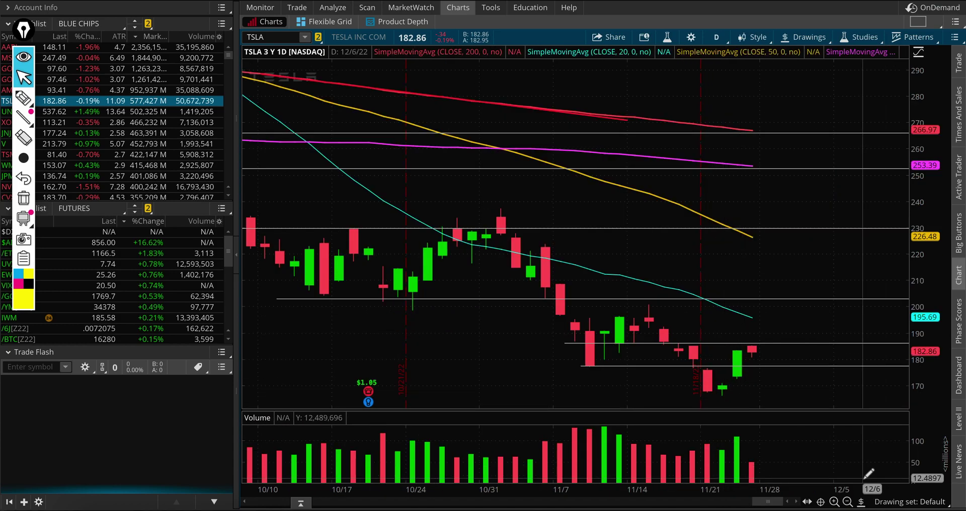
left_click(701, 395)
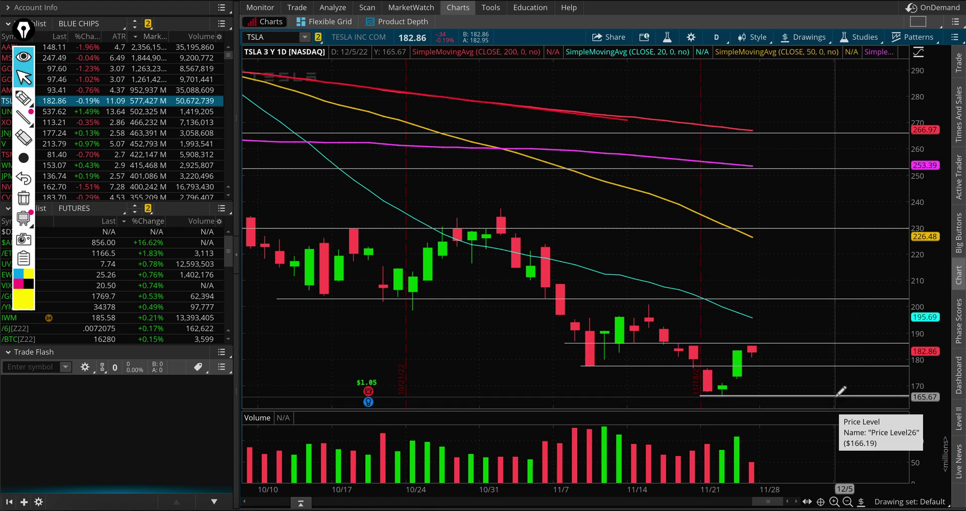
- Circle the August 2020 peak above 150 in yellow on the full three-year chart, and clear the circle
left_click(847, 501)
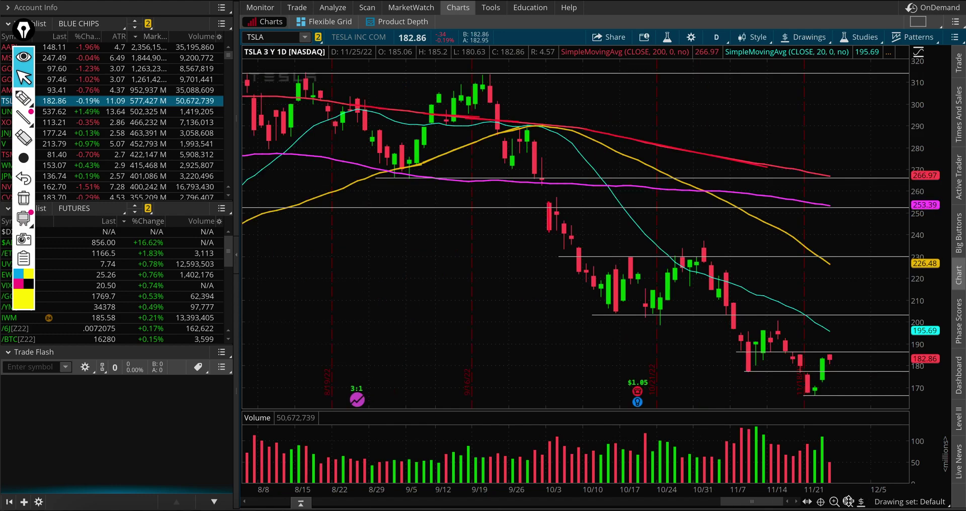
left_click(848, 501)
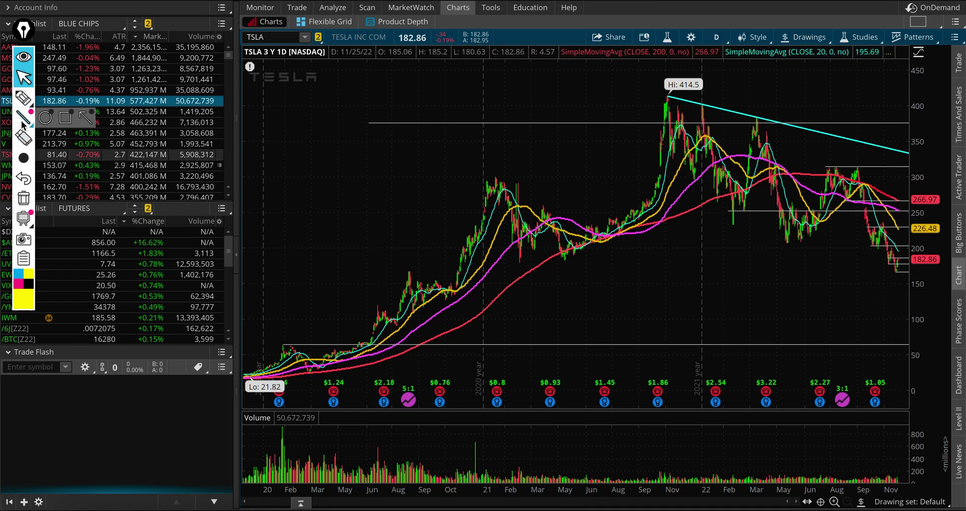
left_click(23, 98)
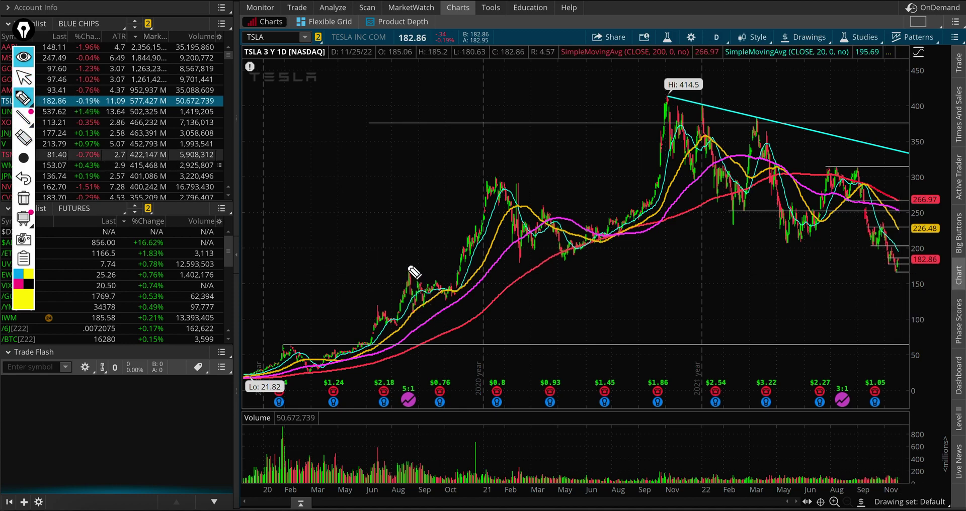
mouse_move(413, 267)
left_mouse_down()
mouse_move(409, 302)
mouse_move(416, 260)
mouse_move(383, 269)
left_mouse_up()
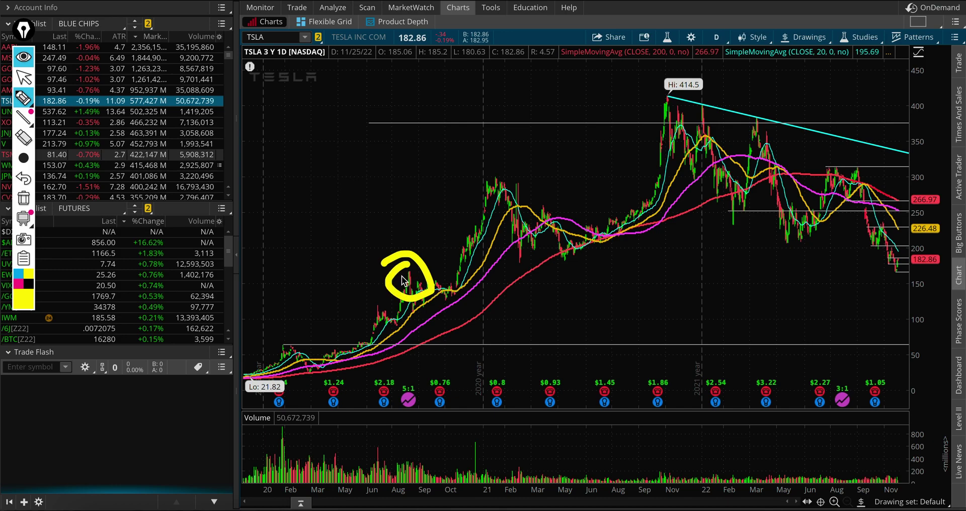
left_click(23, 197)
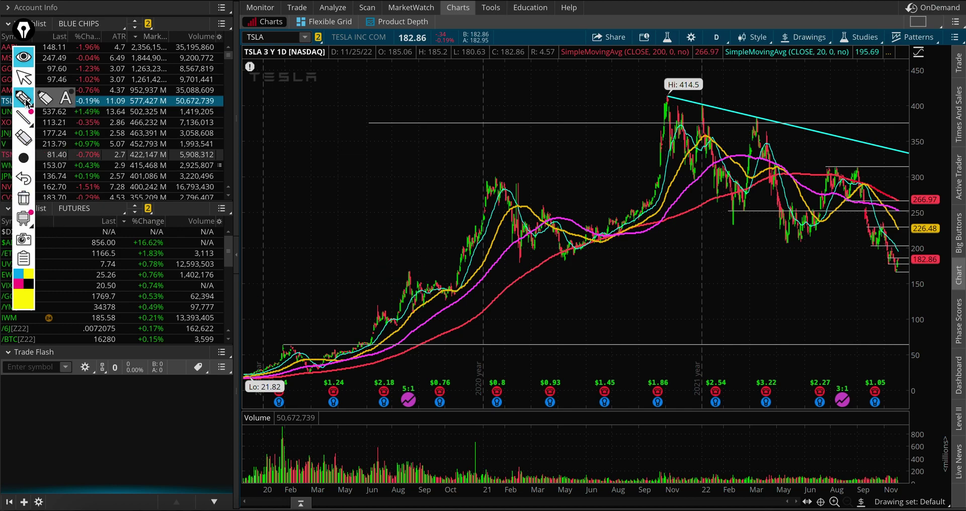
- Sketch in yellow the late-2020 pullback and sideways base with the rally to the January 2021 high, and clear the strokes
left_click(24, 85)
left_click(23, 97)
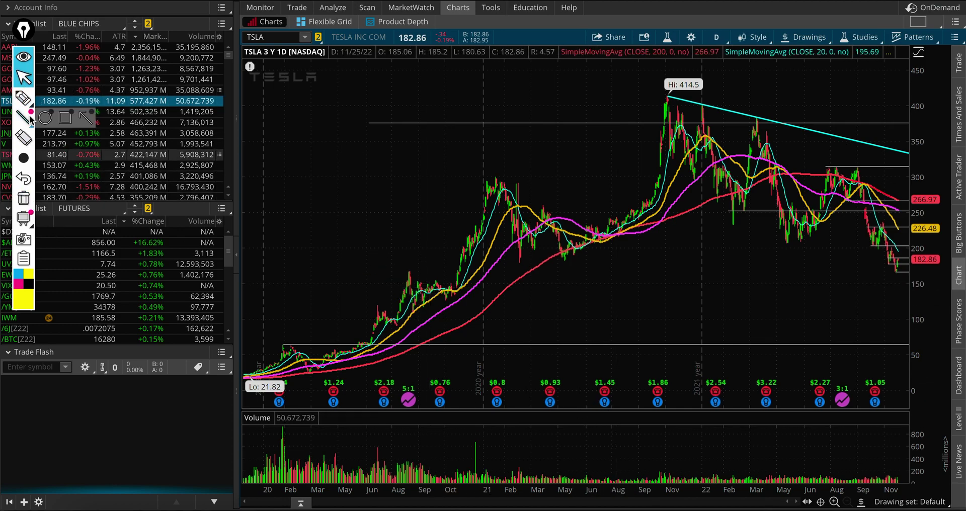
mouse_move(397, 261)
left_mouse_down()
mouse_move(396, 286)
mouse_move(384, 263)
mouse_move(380, 276)
mouse_move(456, 300)
left_mouse_up()
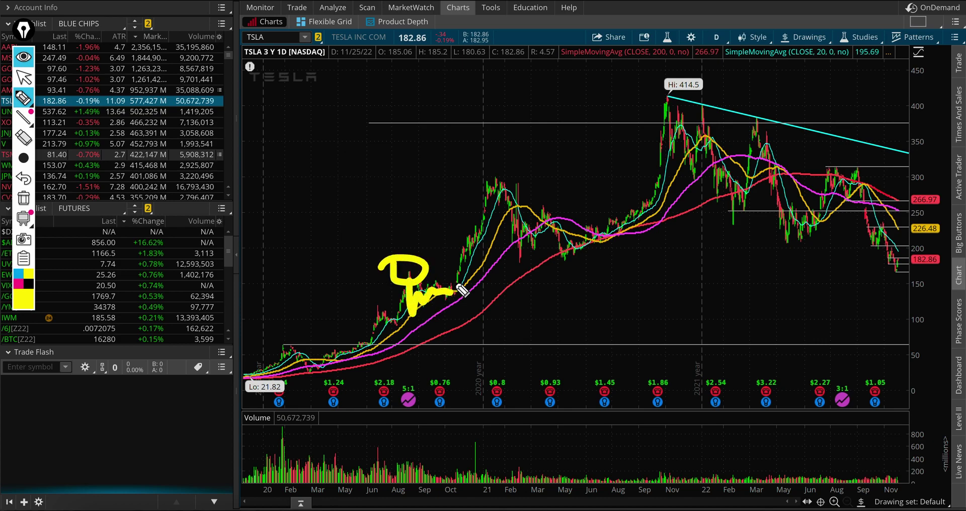
mouse_move(462, 290)
left_mouse_down()
mouse_move(455, 282)
mouse_move(465, 297)
mouse_move(458, 290)
mouse_move(498, 188)
left_mouse_up()
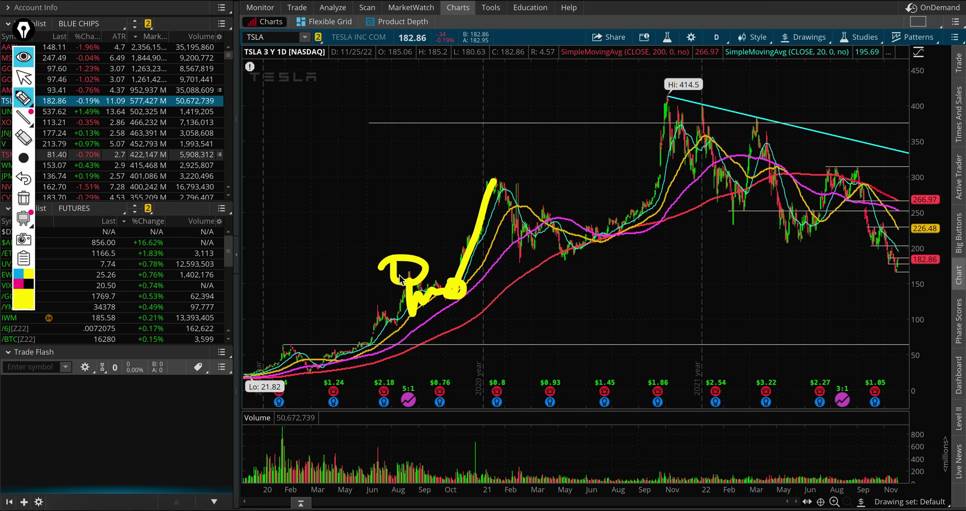
left_click(23, 198)
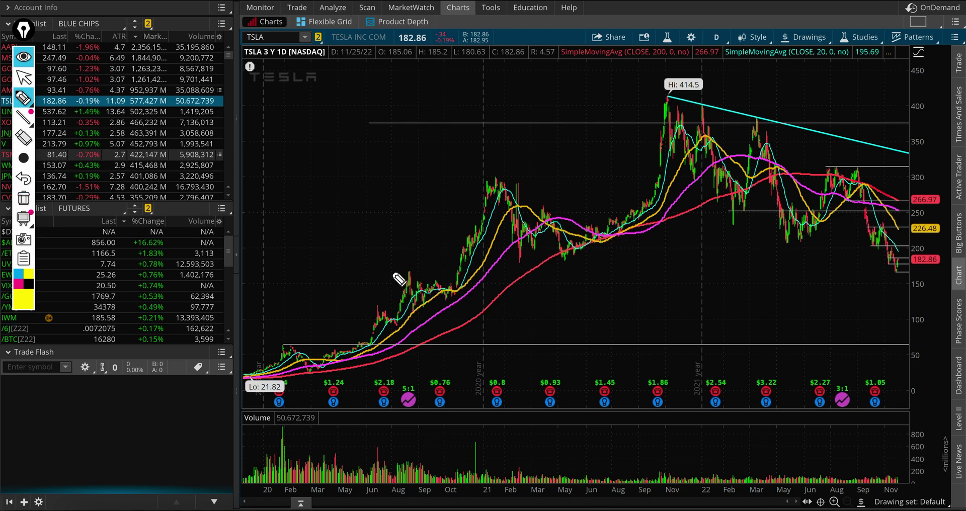
- Underscore in yellow the August 2020 peak level and the matching November 2022 low, and clear the markup
left_click_drag(390, 272, 469, 274)
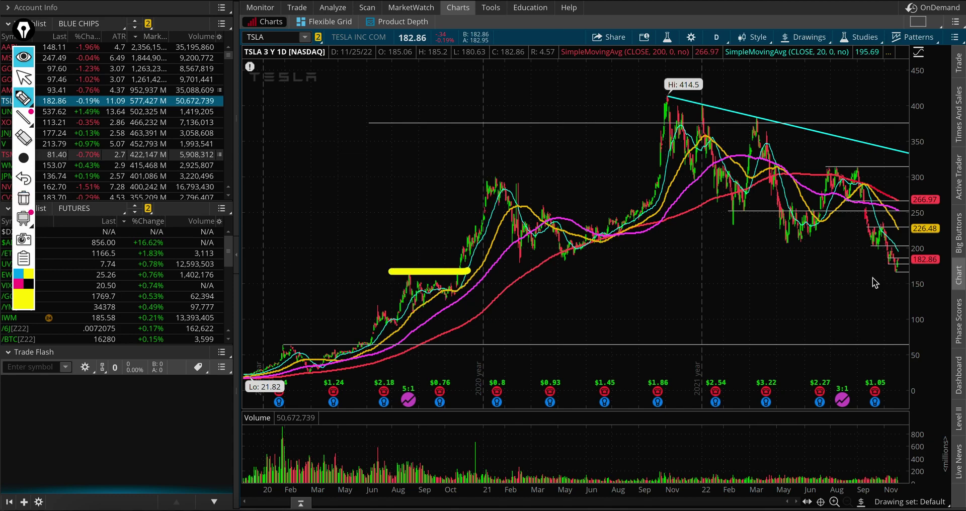
left_click_drag(867, 276, 919, 276)
left_click(24, 198)
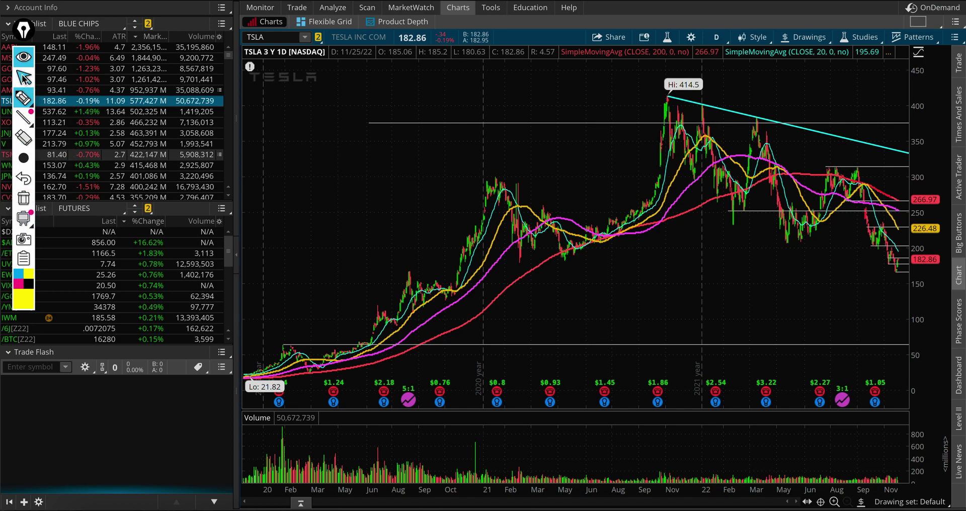
left_click(23, 78)
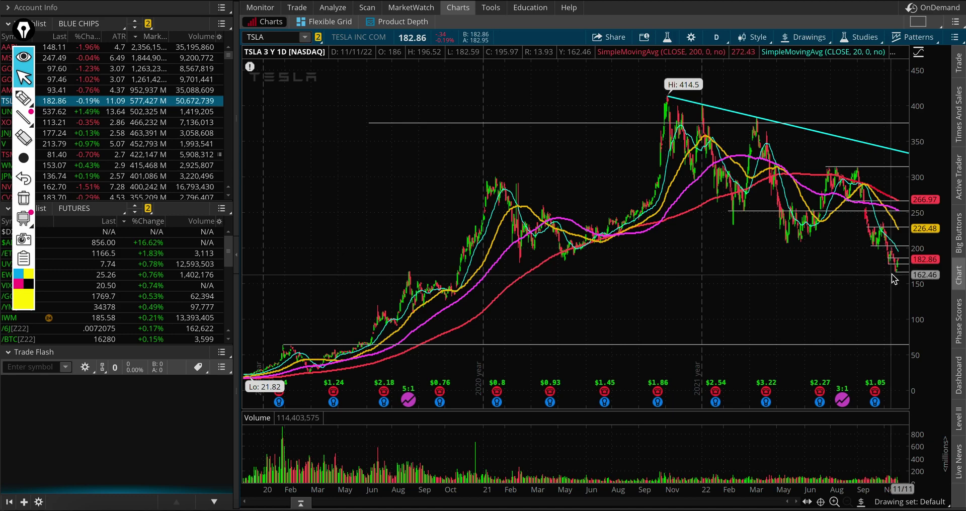
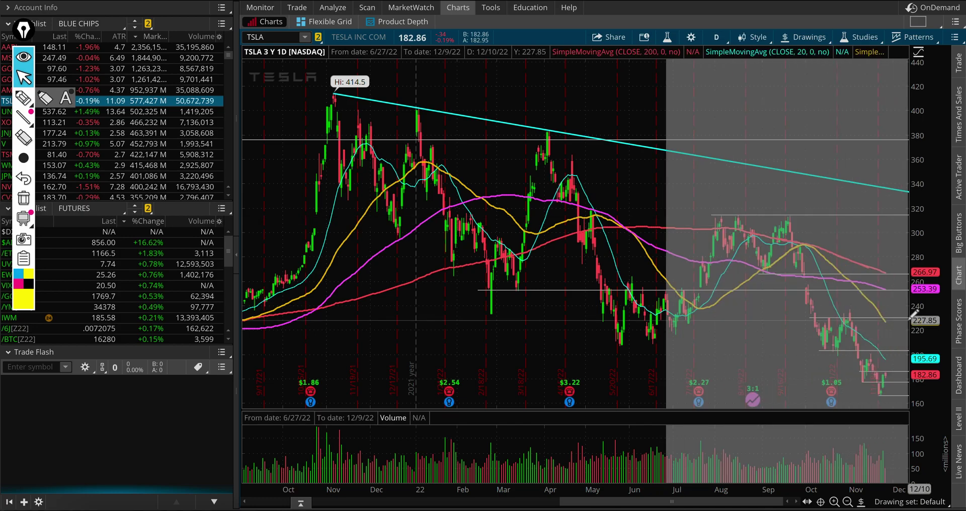
- Load the study set "vwap" onto the TSLA chart and switch the time frame to 1 Y : M
left_click(862, 37)
mouse_move(879, 179)
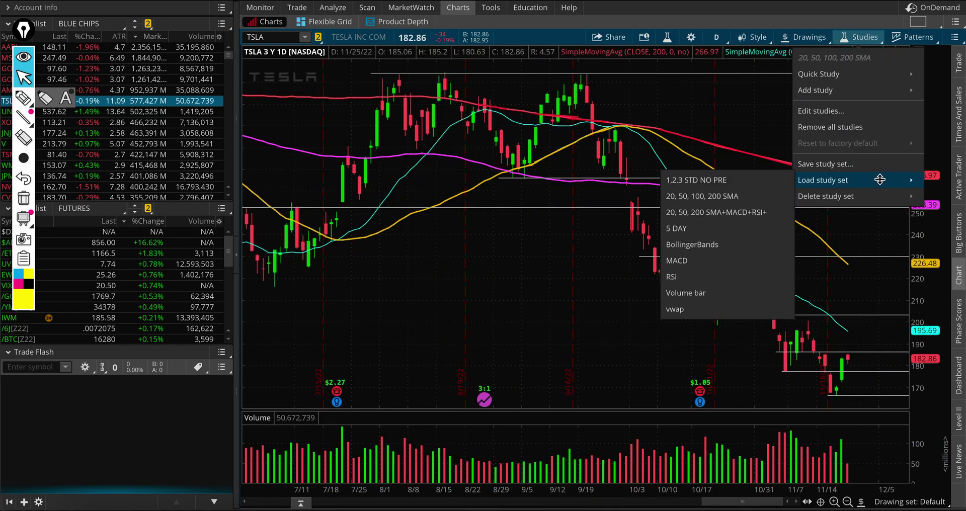
left_click(708, 312)
left_click(718, 40)
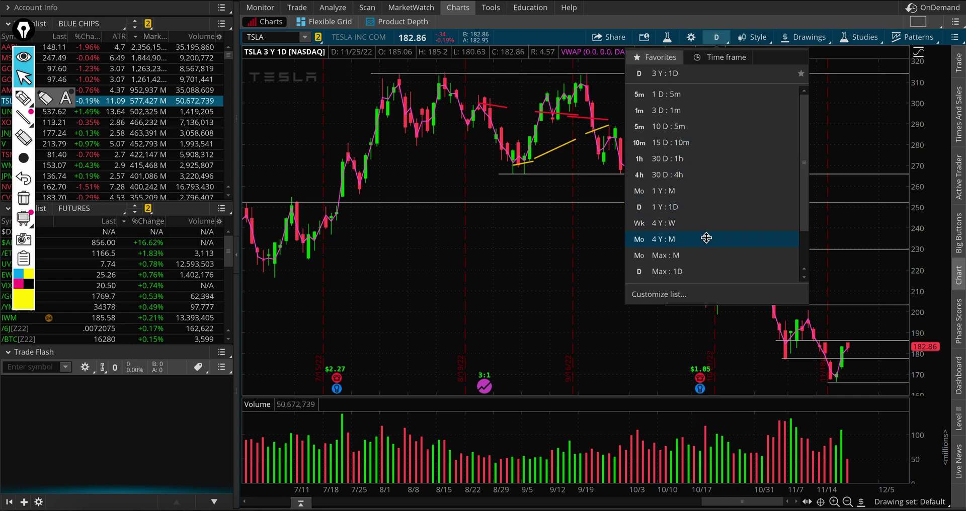
left_click(710, 194)
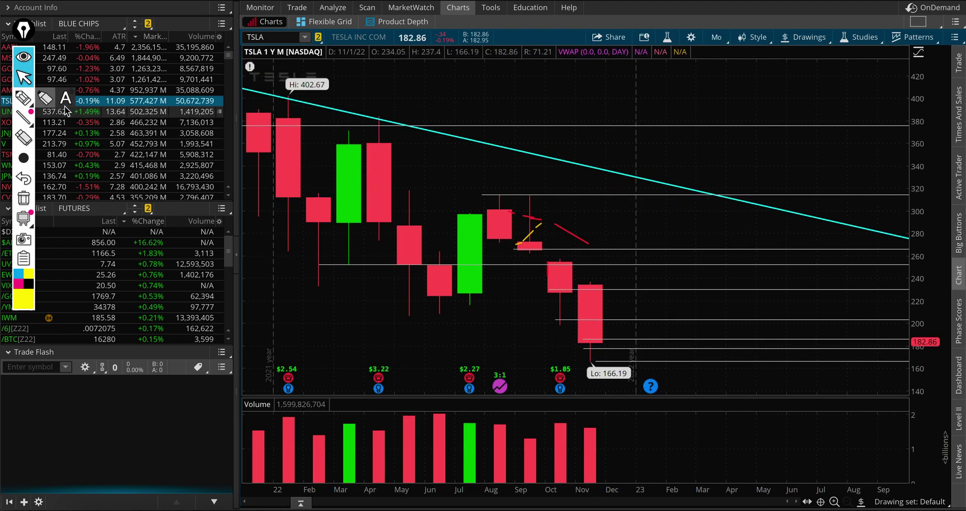
- Mark the green March and July monthly candles with vertical yellow strokes twice, clearing the strokes each time
left_click(23, 98)
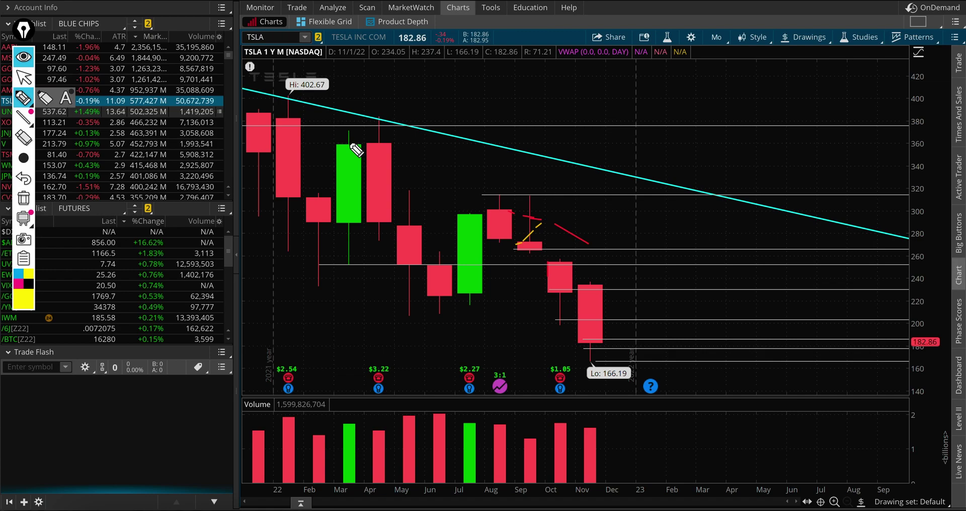
left_click_drag(348, 122, 349, 245)
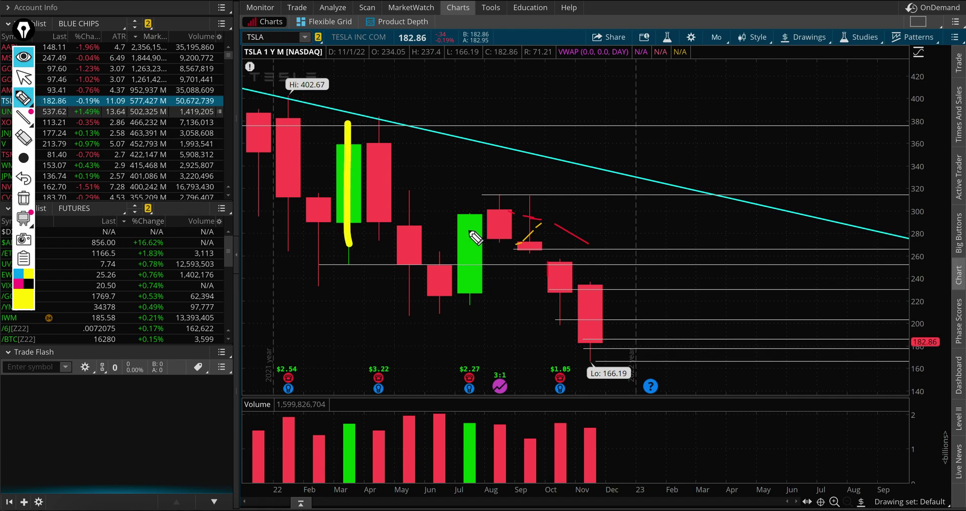
left_click_drag(466, 176, 475, 284)
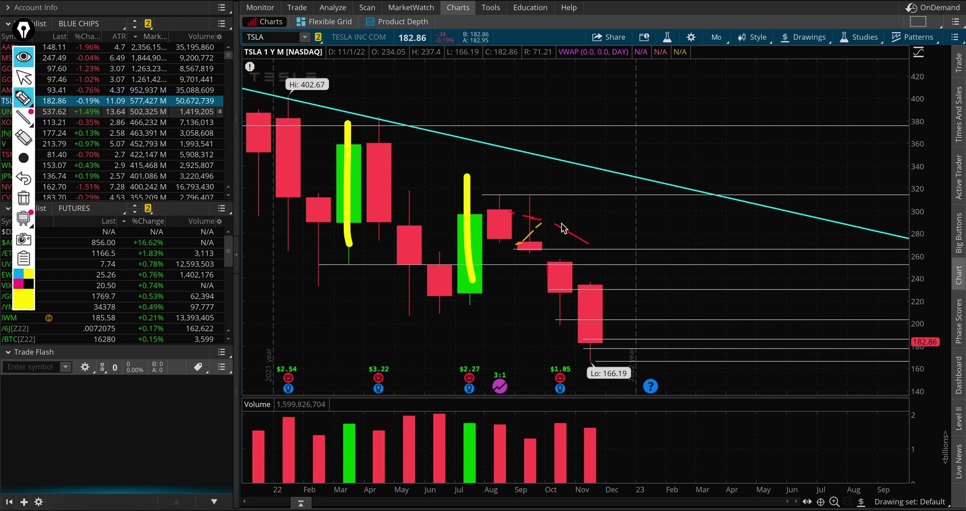
left_click(23, 197)
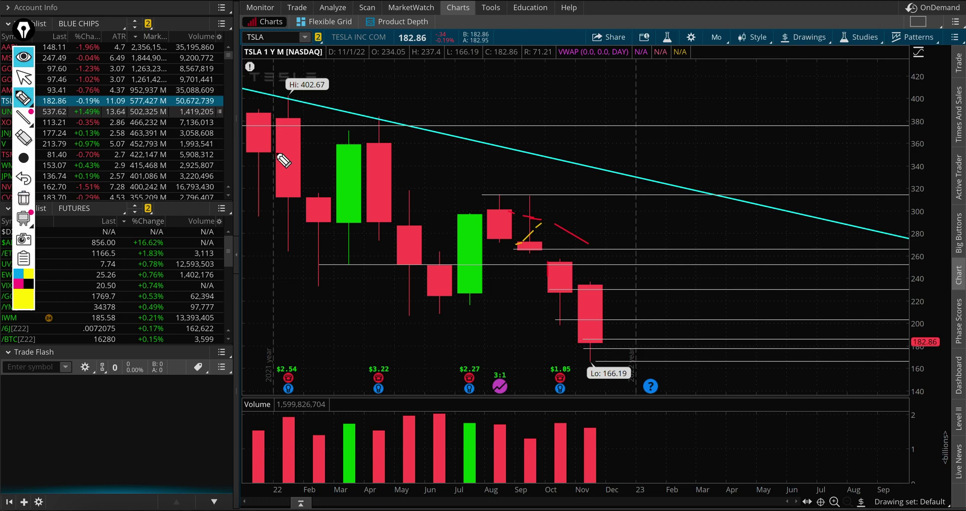
left_click_drag(343, 142, 345, 204)
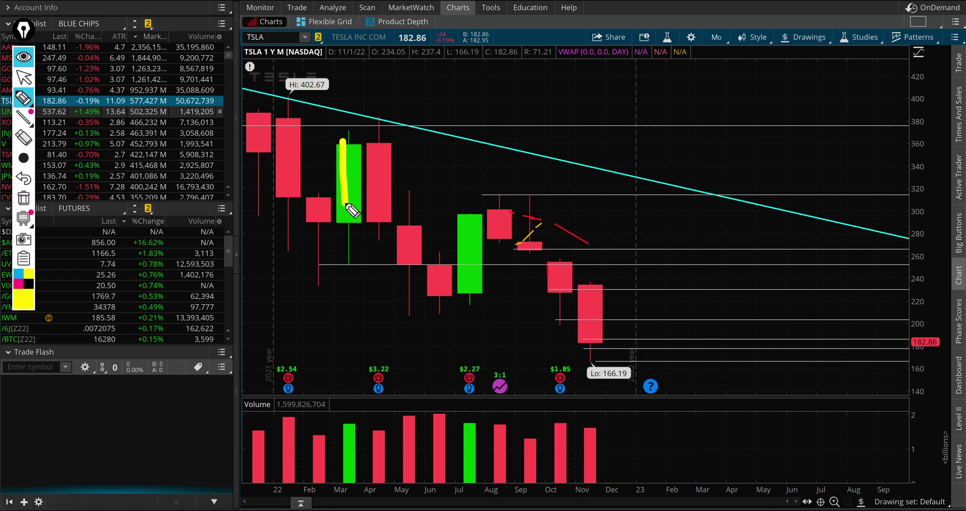
left_click_drag(467, 203, 472, 316)
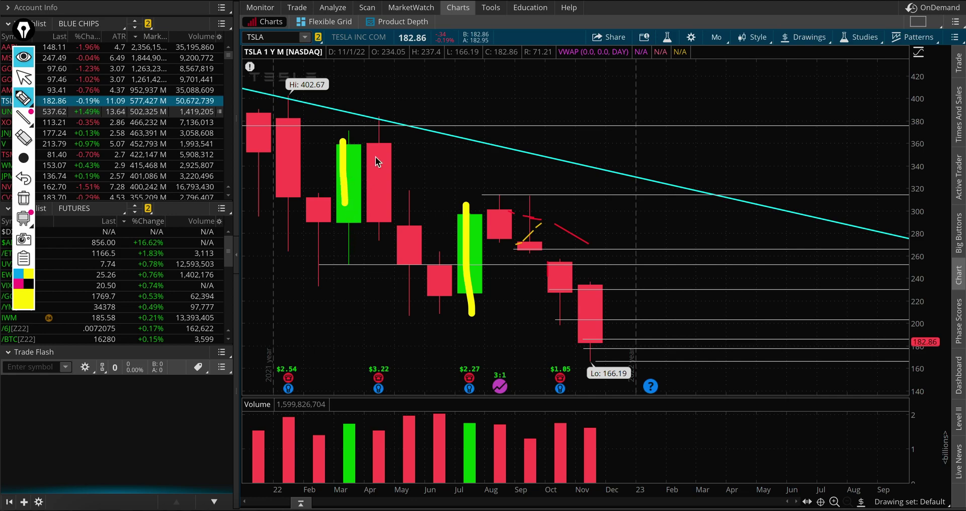
left_click(23, 197)
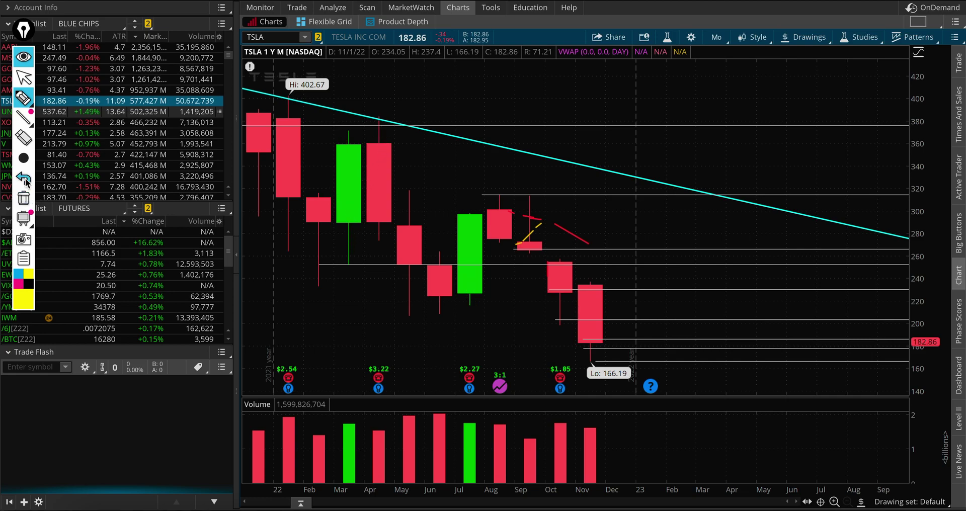
- Mark the red April 2022 monthly candle with a vertical yellow stroke and clear it
left_click(23, 79)
left_click(23, 97)
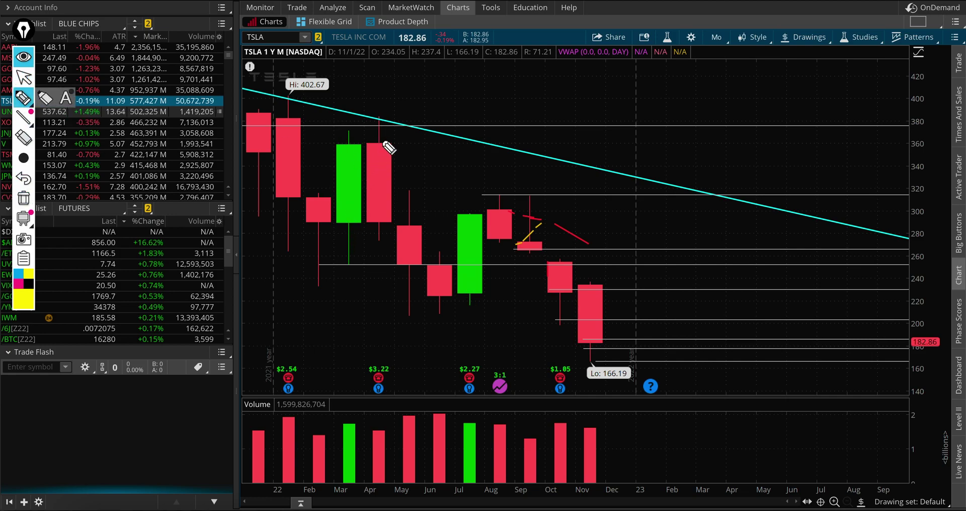
left_click_drag(383, 136, 384, 223)
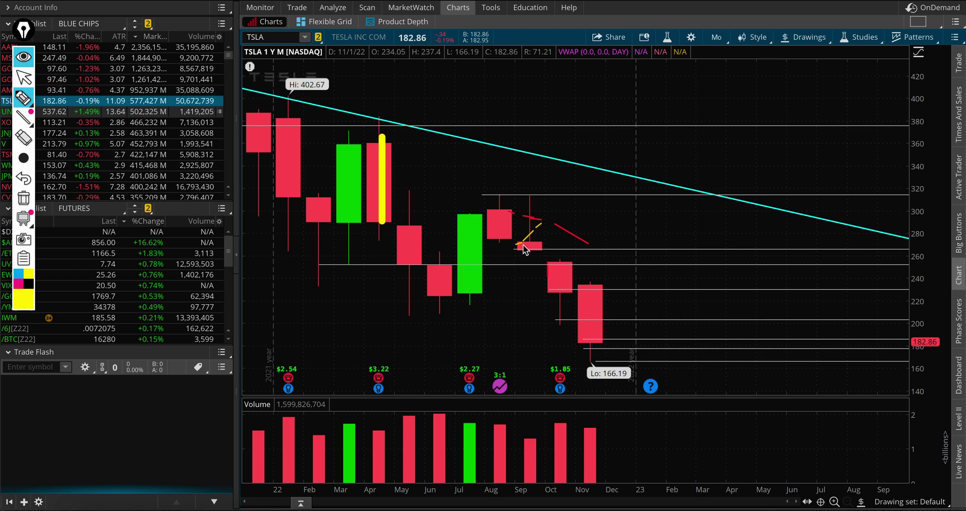
left_click(23, 198)
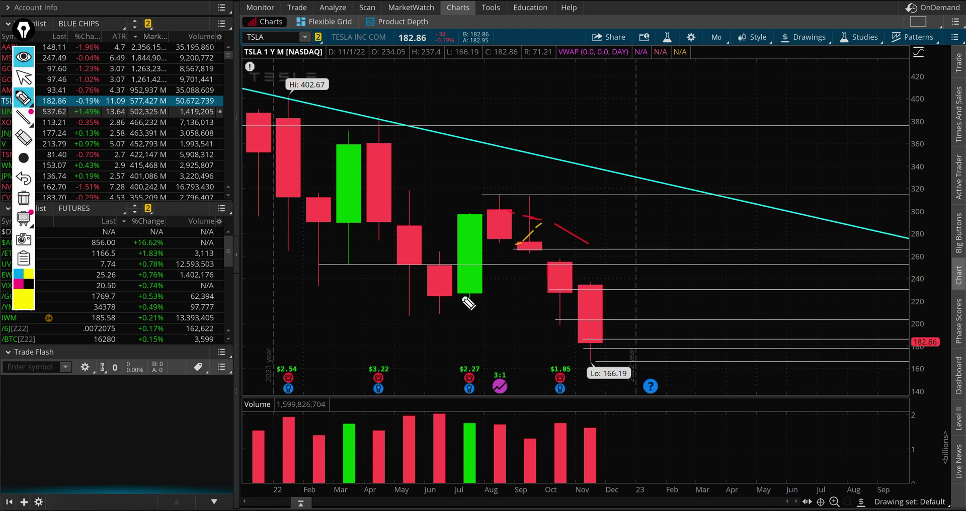
- Trace in yellow the July rise and the August-to-October decline on the monthly candles, clearing each stroke
left_click_drag(461, 297, 472, 187)
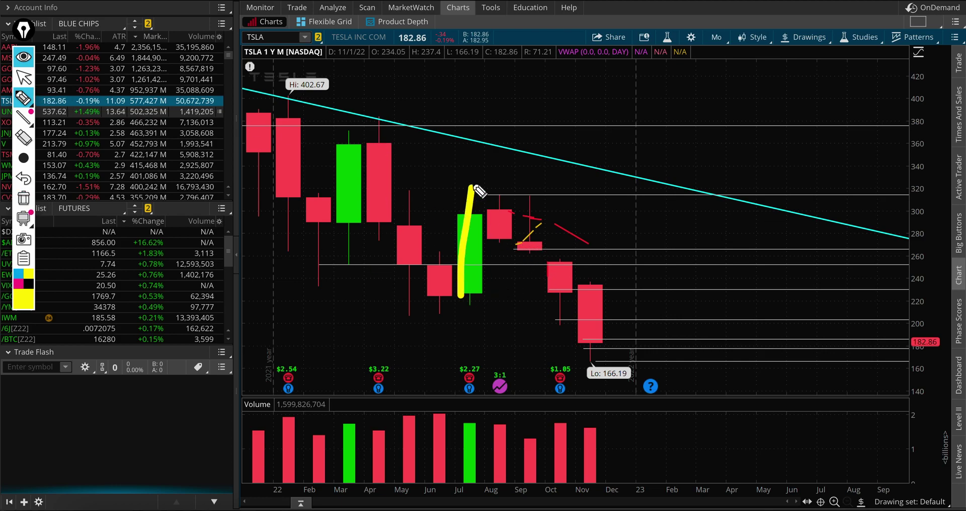
left_click(23, 198)
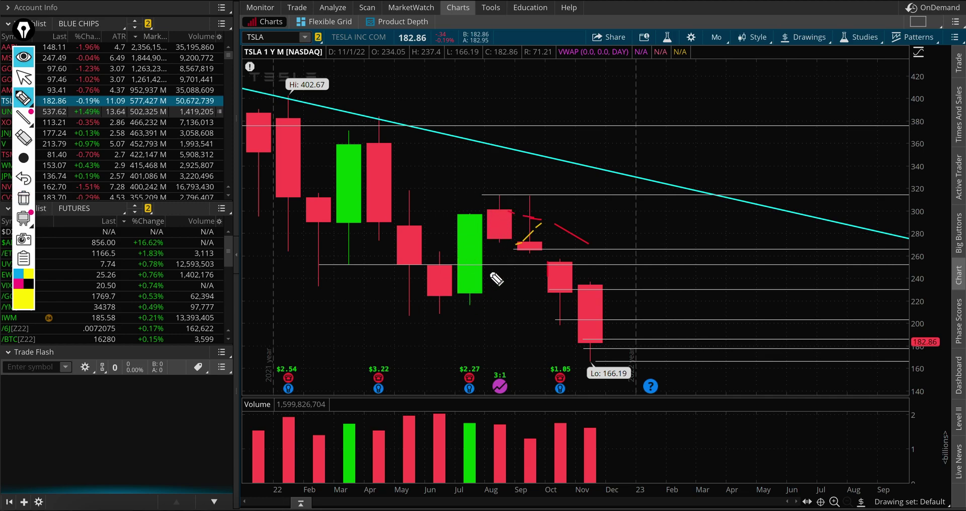
left_click_drag(495, 220, 572, 306)
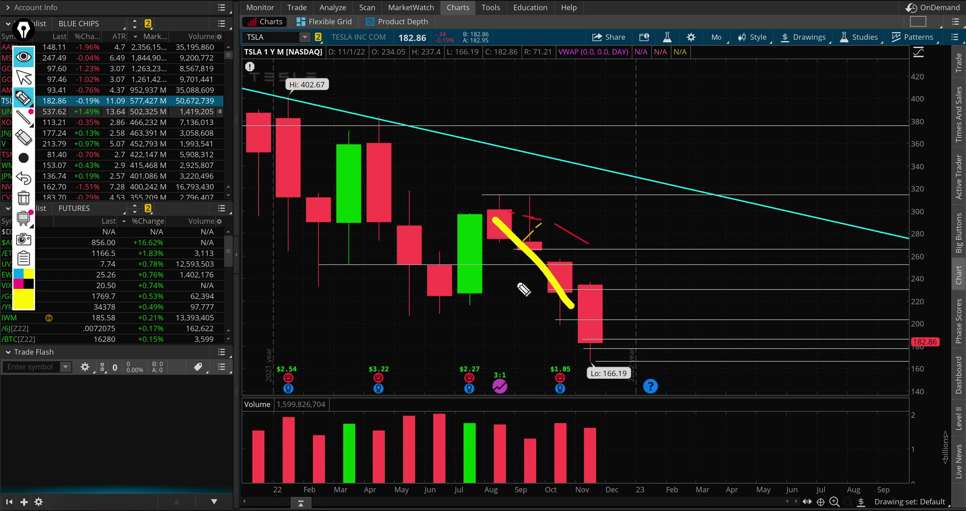
left_click(23, 198)
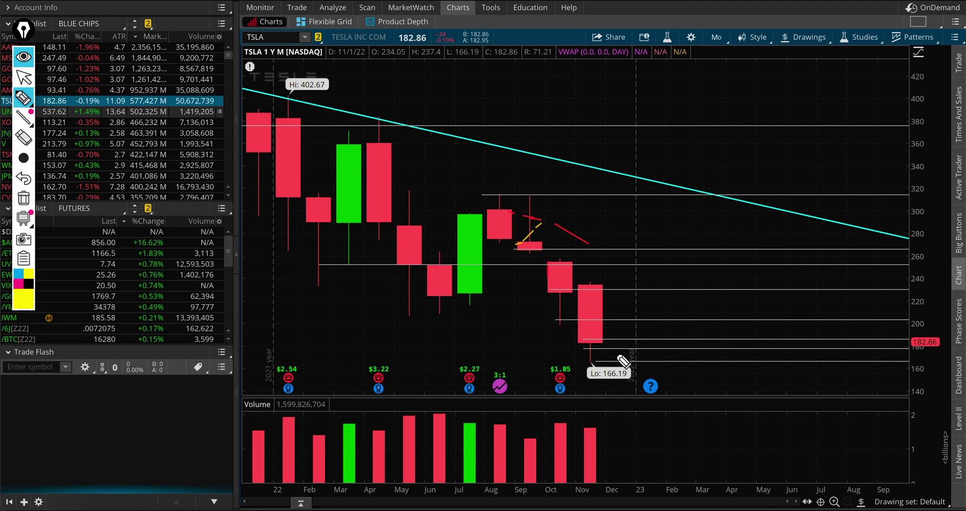
- Sketch in yellow a December rebound beside the November candle, compare it with the July rise, and clear the strokes
left_click_drag(617, 355, 610, 300)
left_click_drag(473, 295, 475, 225)
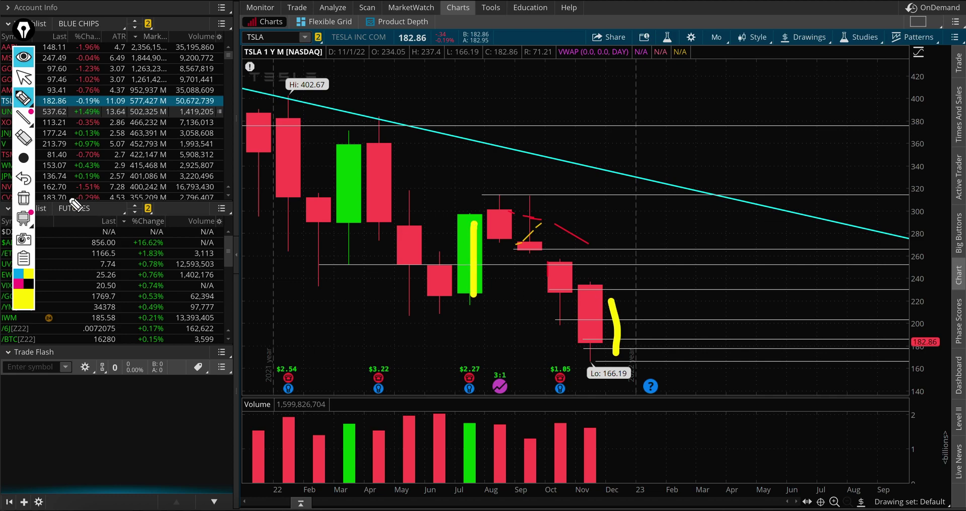
left_click(24, 198)
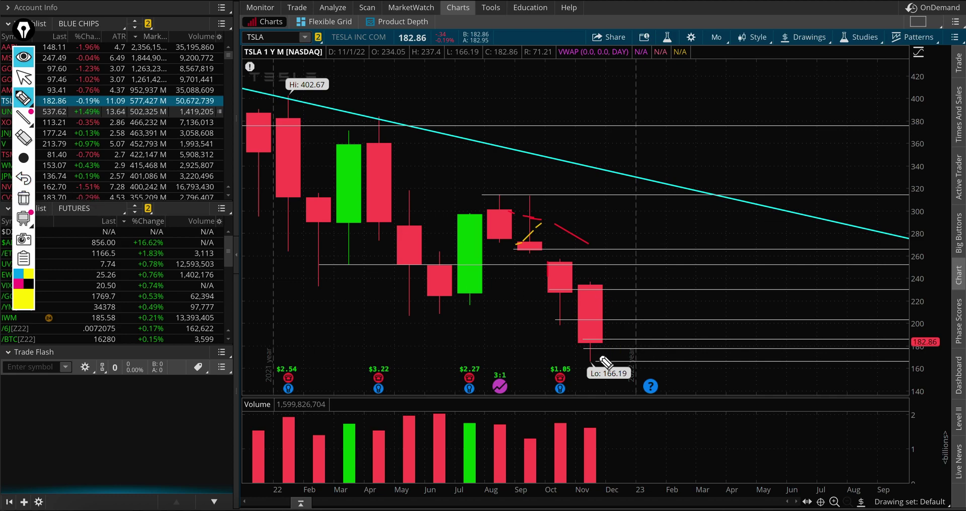
left_click_drag(617, 357, 619, 325)
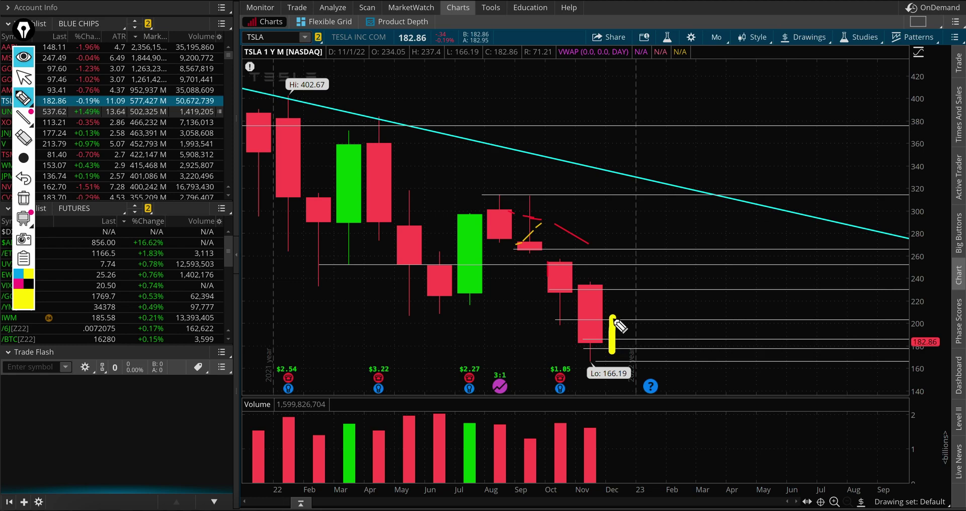
left_click(23, 198)
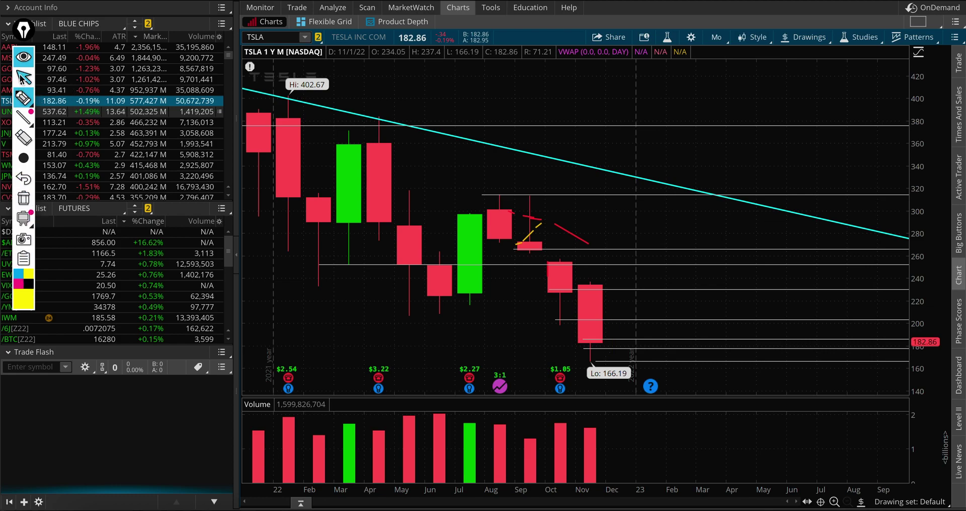
left_click(22, 78)
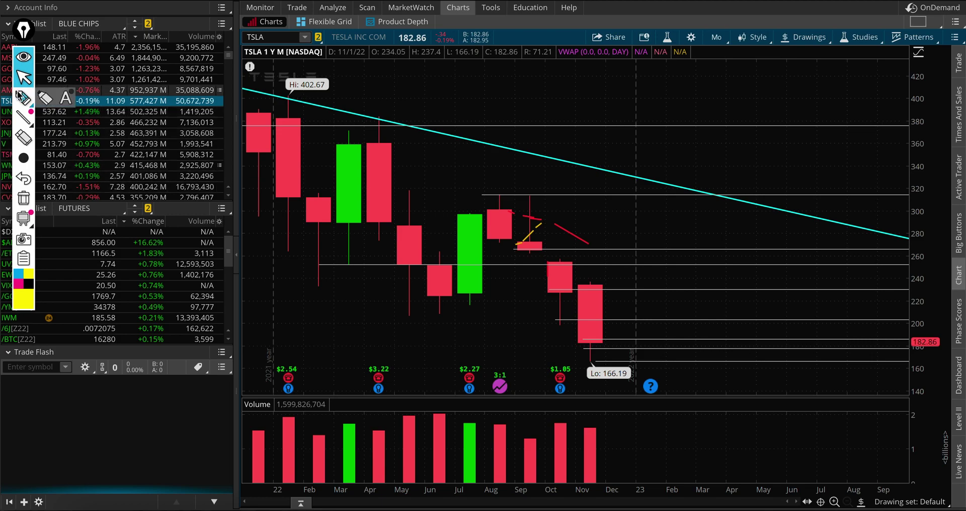
mouse_move(31, 112)
left_click(23, 98)
mouse_move(504, 360)
left_mouse_down()
mouse_move(529, 399)
mouse_move(475, 374)
left_mouse_up()
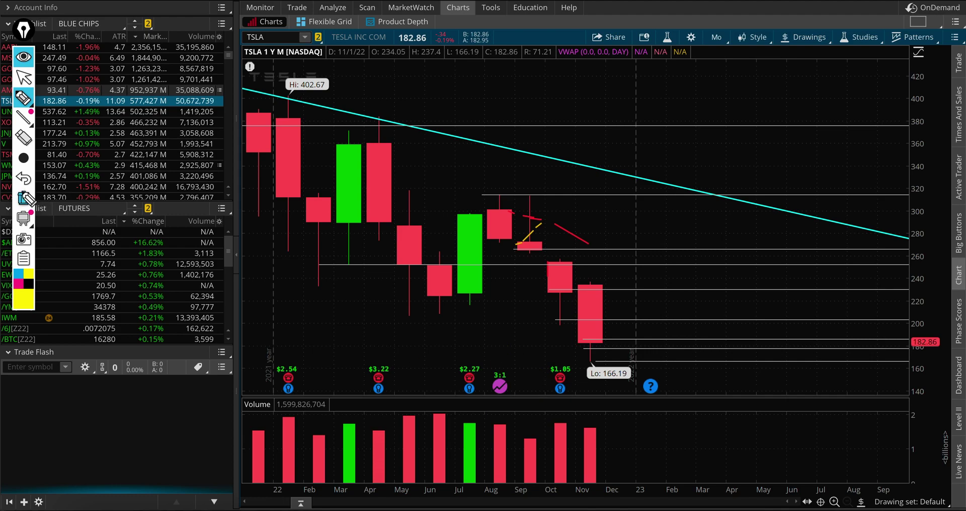
- Switch the TSLA chart's time frame to 1 Y : 1D
left_click(22, 79)
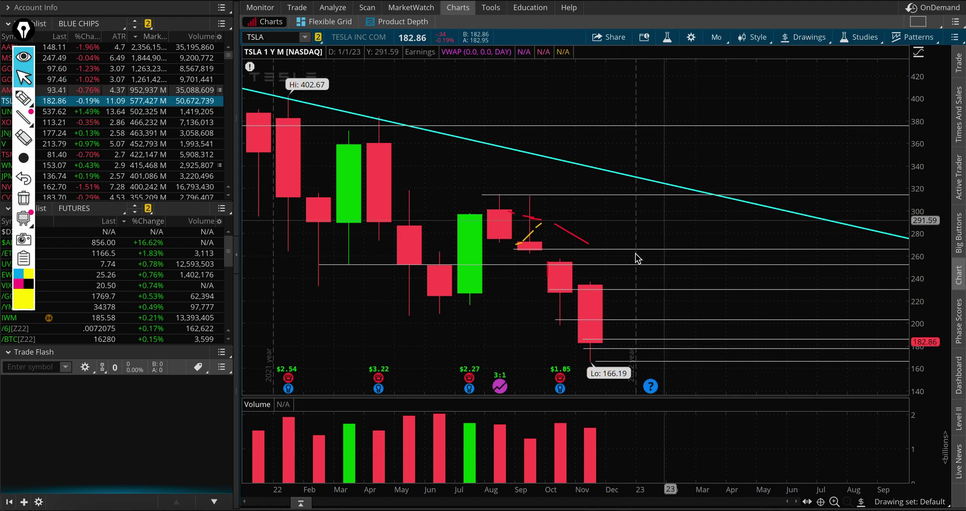
left_click(716, 38)
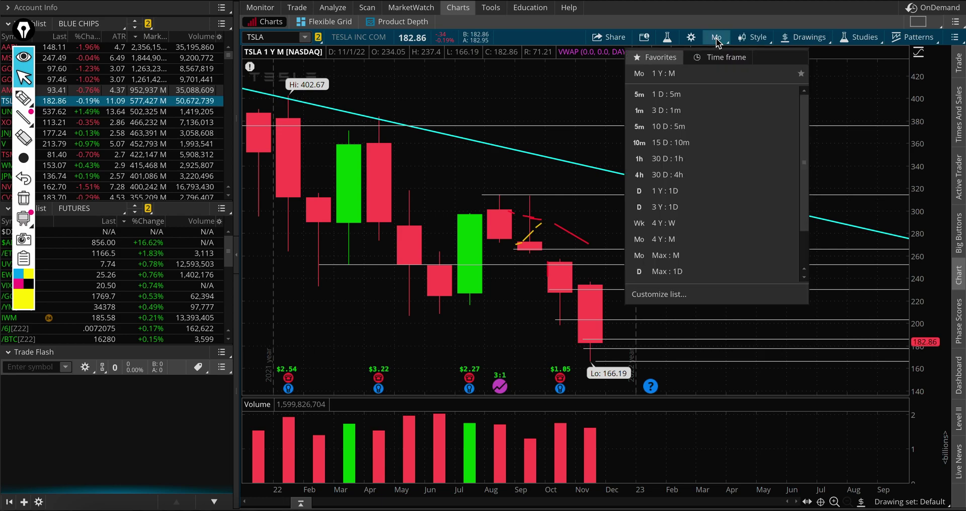
left_click(698, 189)
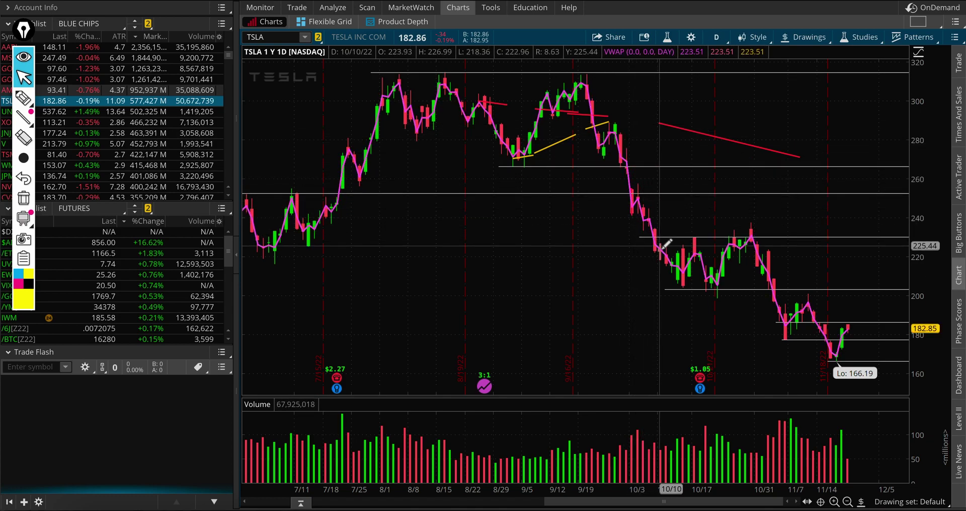
- Trace in yellow the decline from late September to mid-October 2022 on the daily VWAP chart, and clear the stroke
left_click(24, 98)
left_click_drag(610, 133, 693, 294)
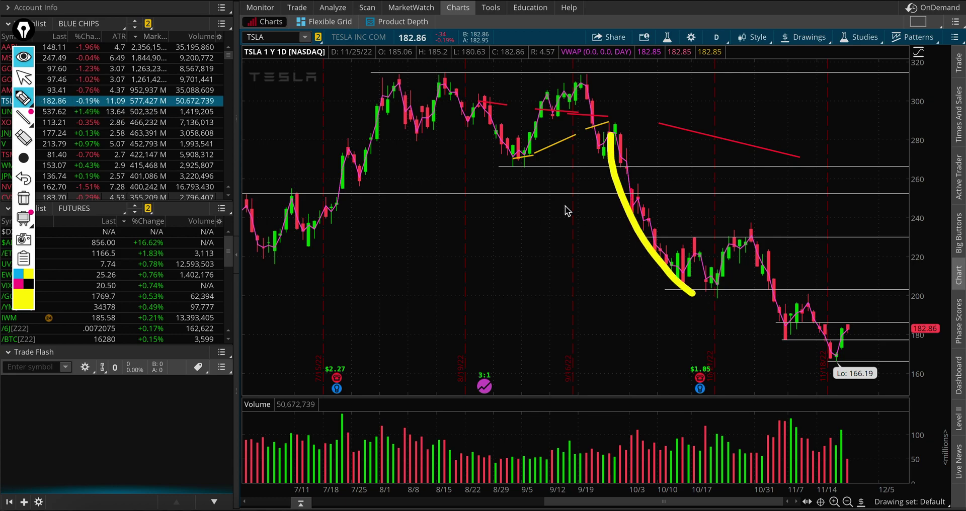
left_click(24, 198)
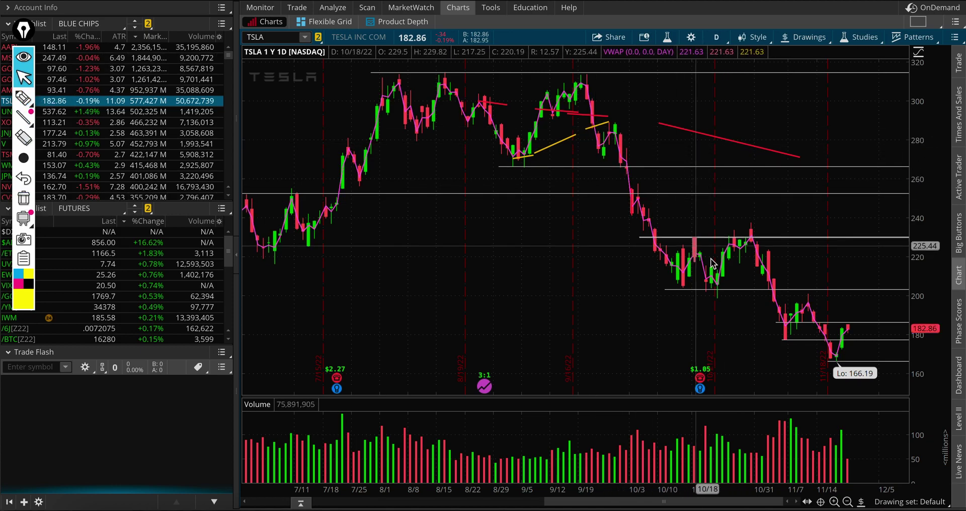
left_click(848, 502)
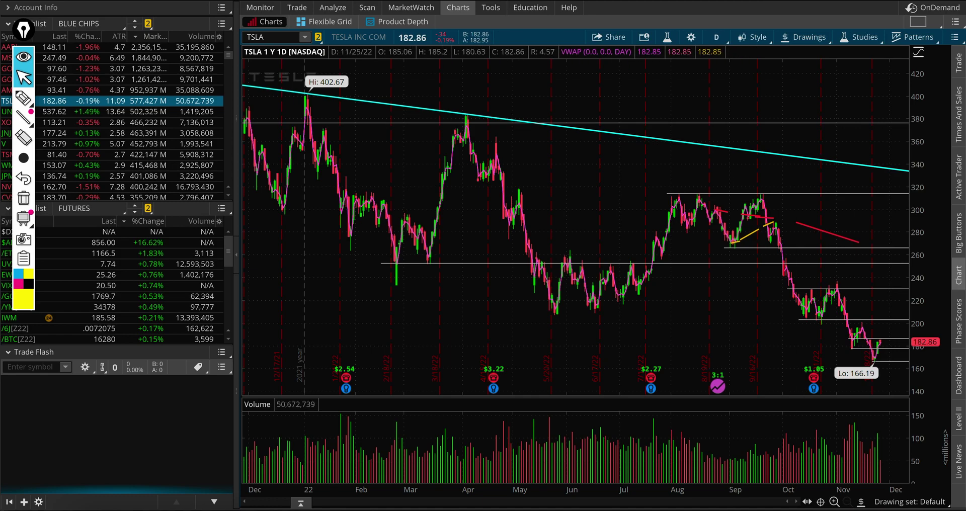